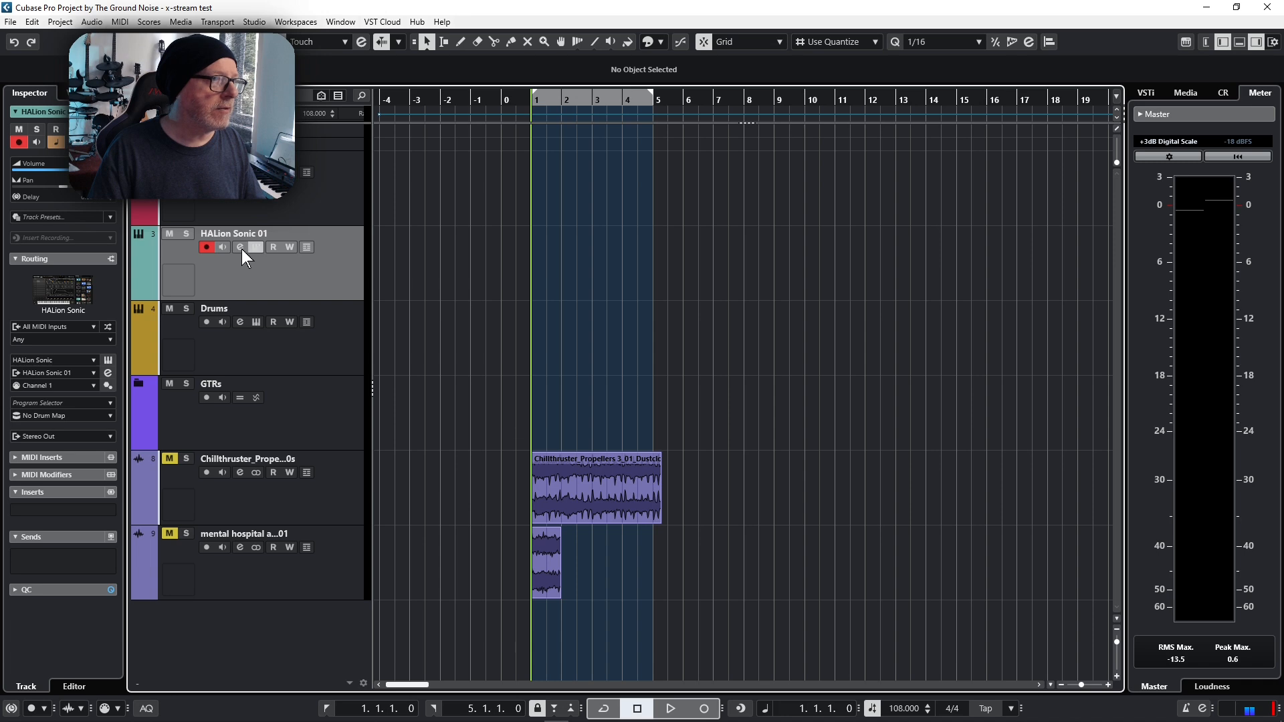
Step: Choose the X-Stream library in HALion Sonic, show only its layers and load the Init X-Stream layer
{"action": "scroll", "coordinate": [780, 469], "scroll_direction": "down", "scroll_amount": 2}
{"action": "left_click", "coordinate": [780, 469]}
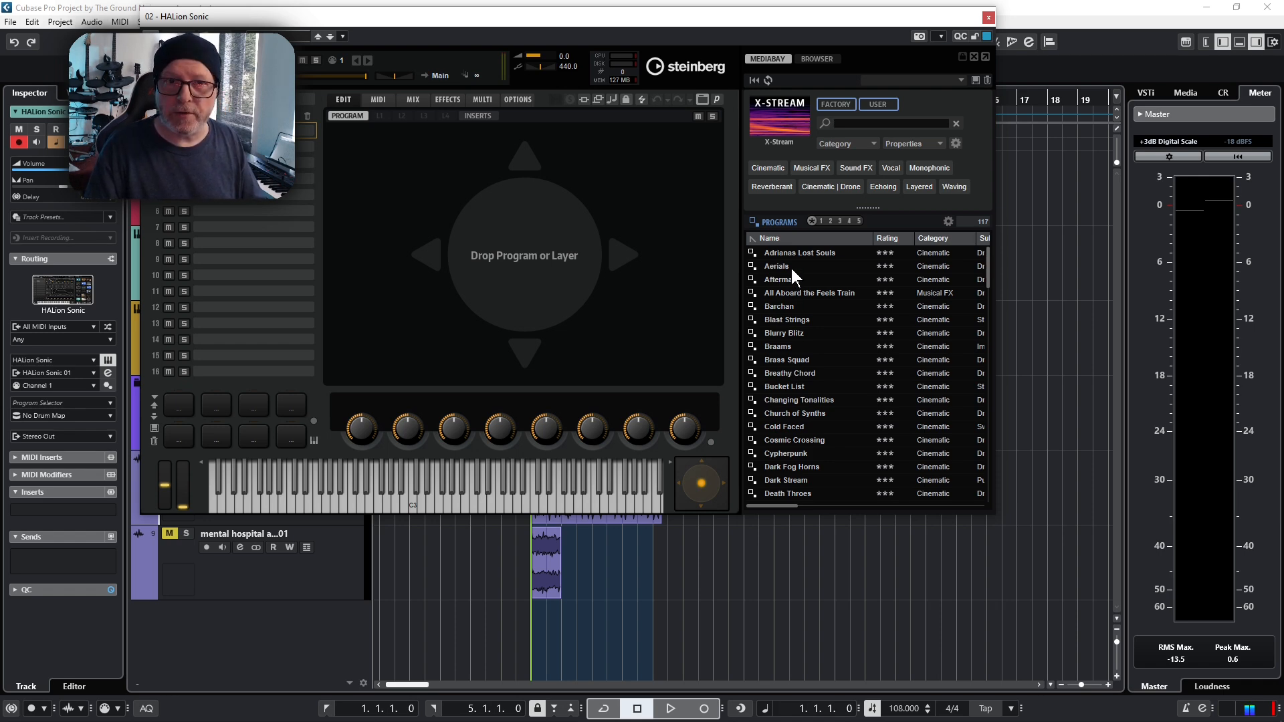
{"action": "left_click", "coordinate": [786, 228]}
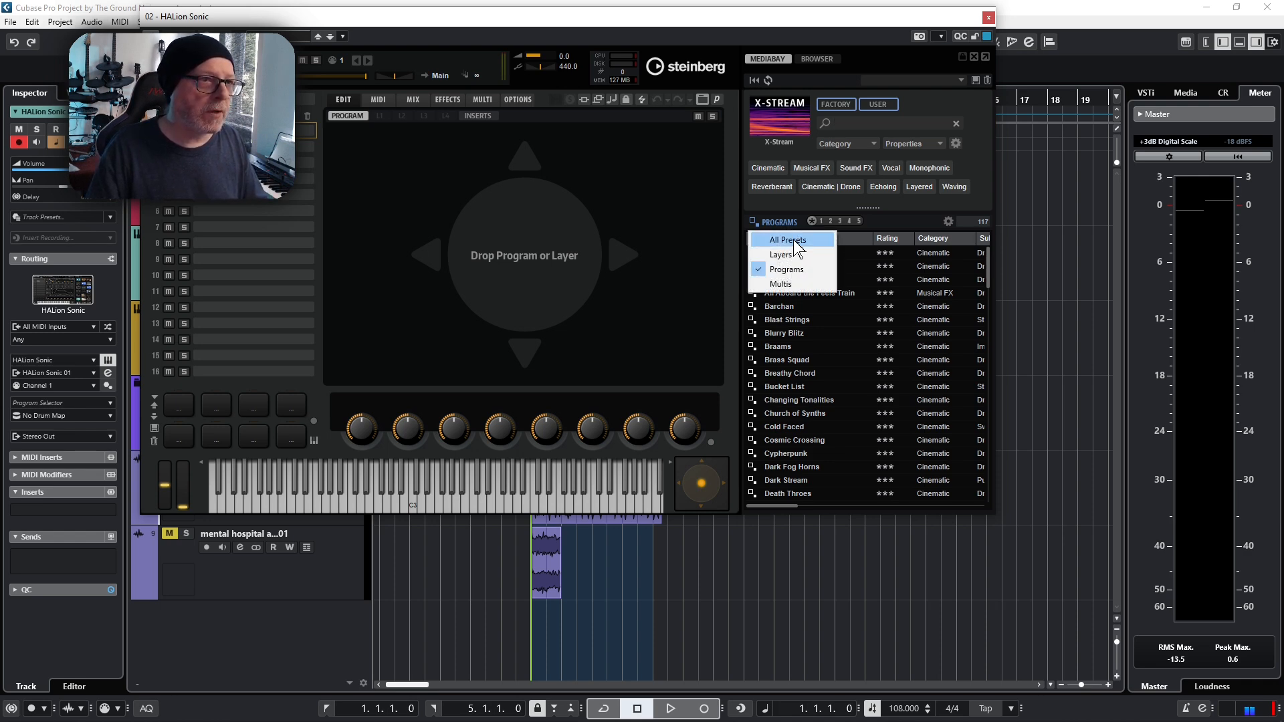
{"action": "left_click", "coordinate": [793, 239]}
{"action": "left_click", "coordinate": [785, 220]}
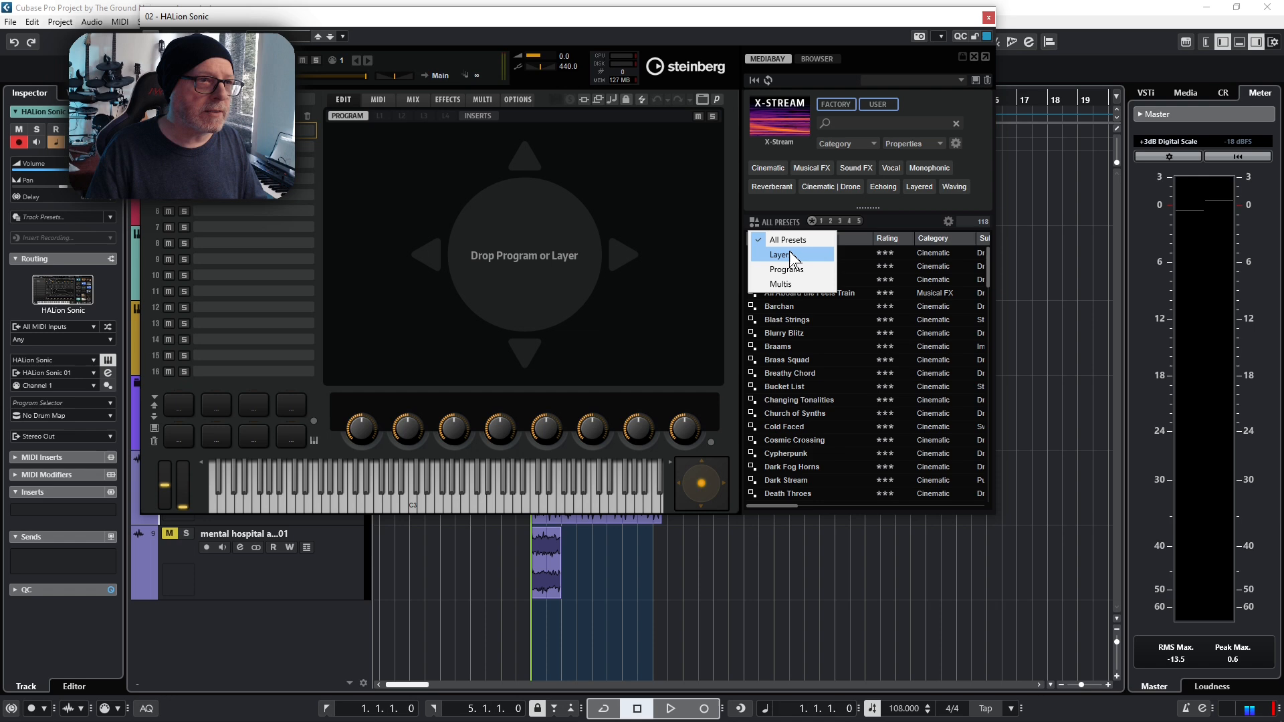
{"action": "left_click", "coordinate": [789, 254]}
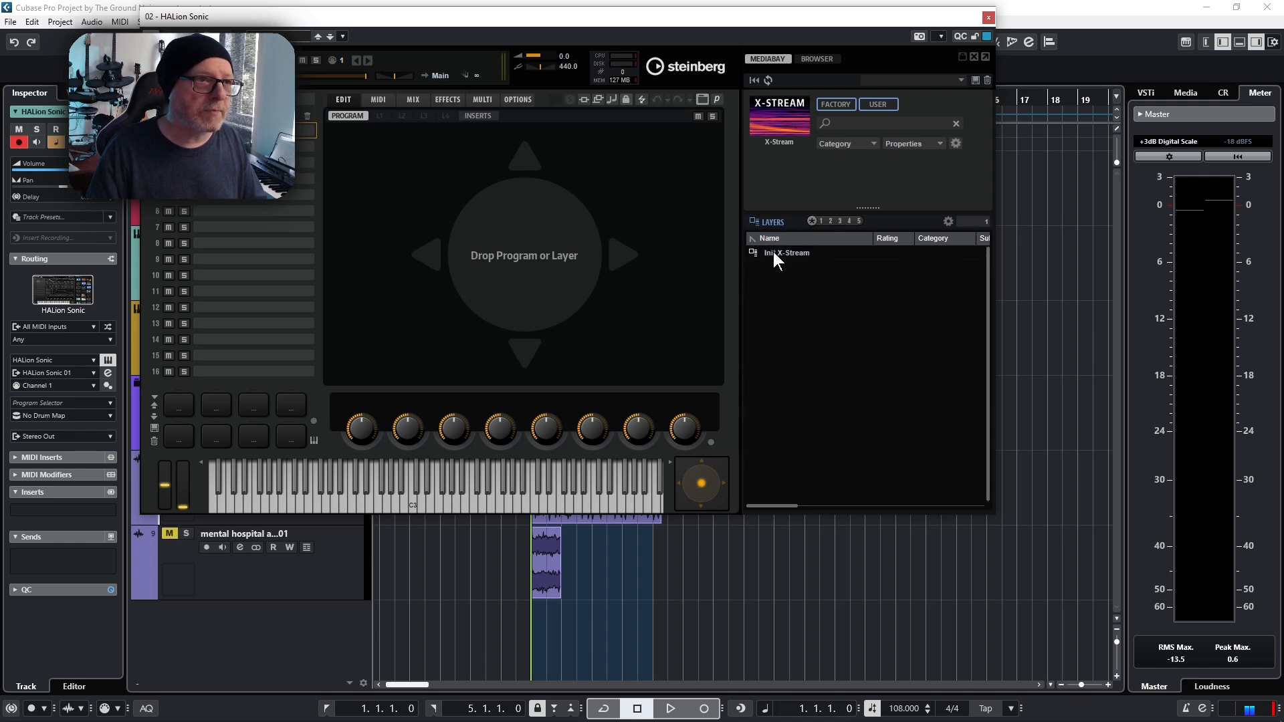
{"action": "double_click", "coordinate": [788, 252]}
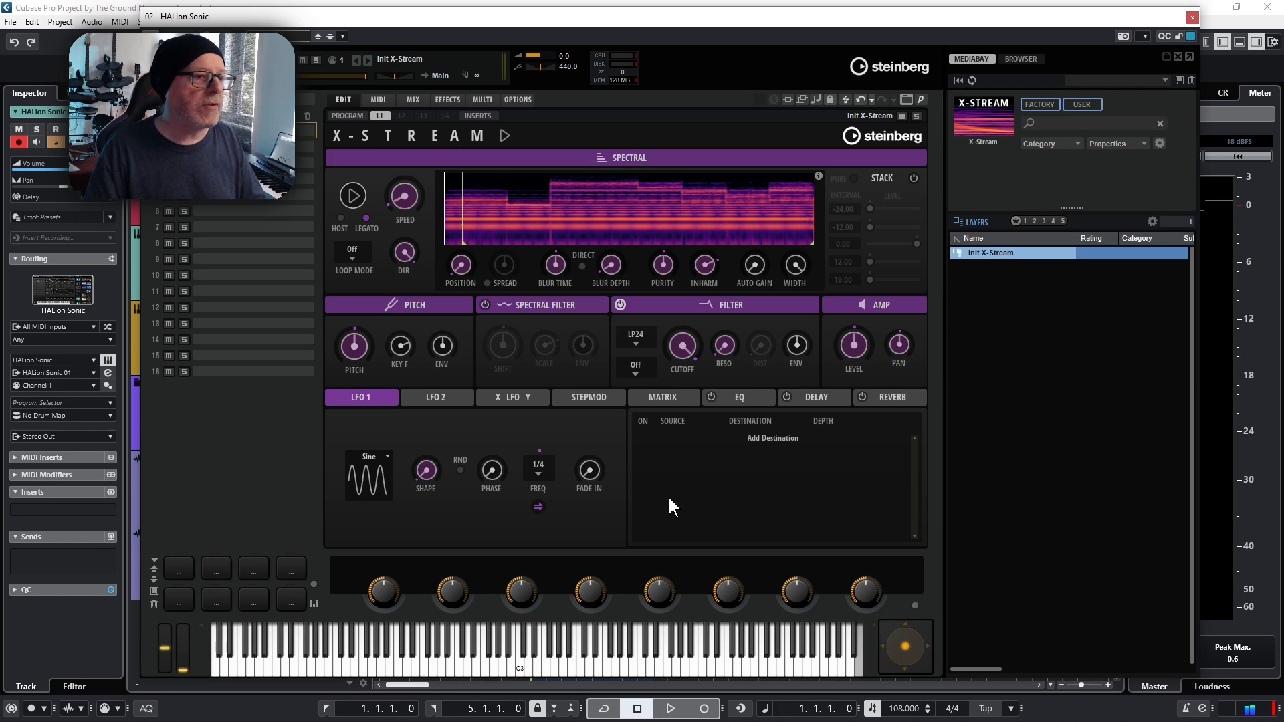
Step: Audition the Init X-Stream sound with the C3 key and with X-Stream's internal playback
{"action": "left_click", "coordinate": [521, 665]}
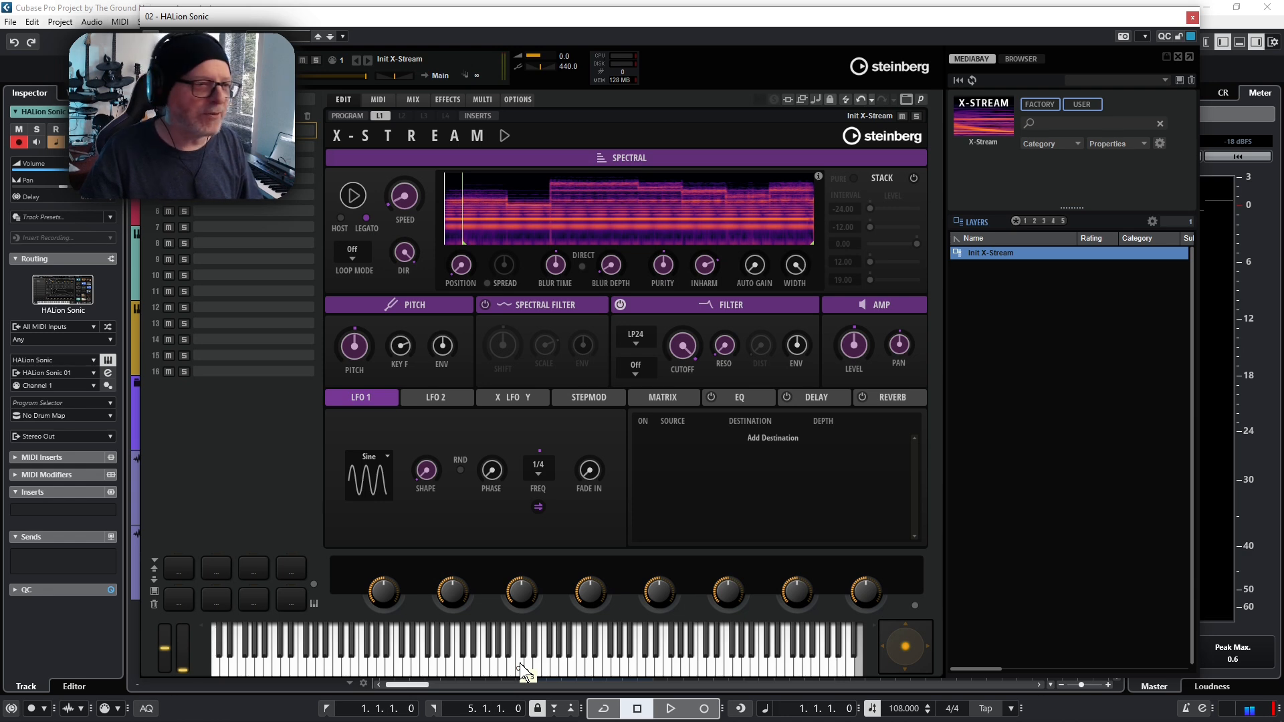
{"action": "left_click", "coordinate": [520, 664]}
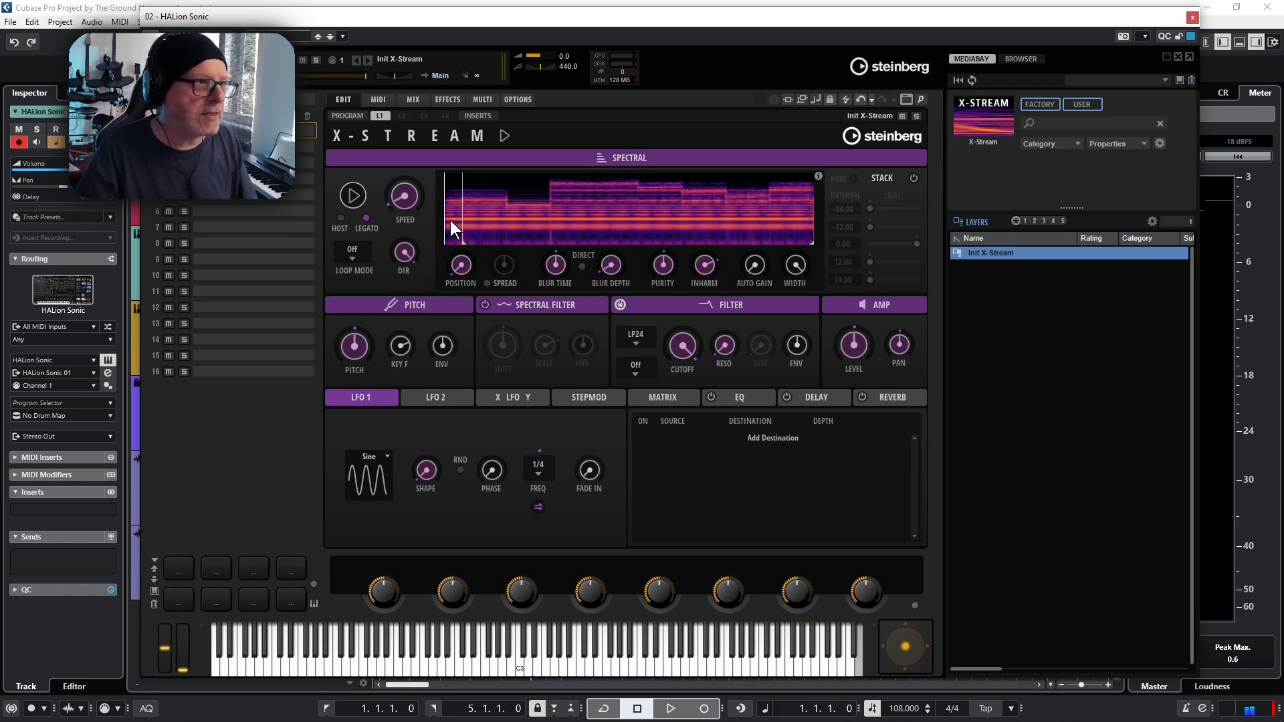
{"action": "left_click", "coordinate": [519, 669]}
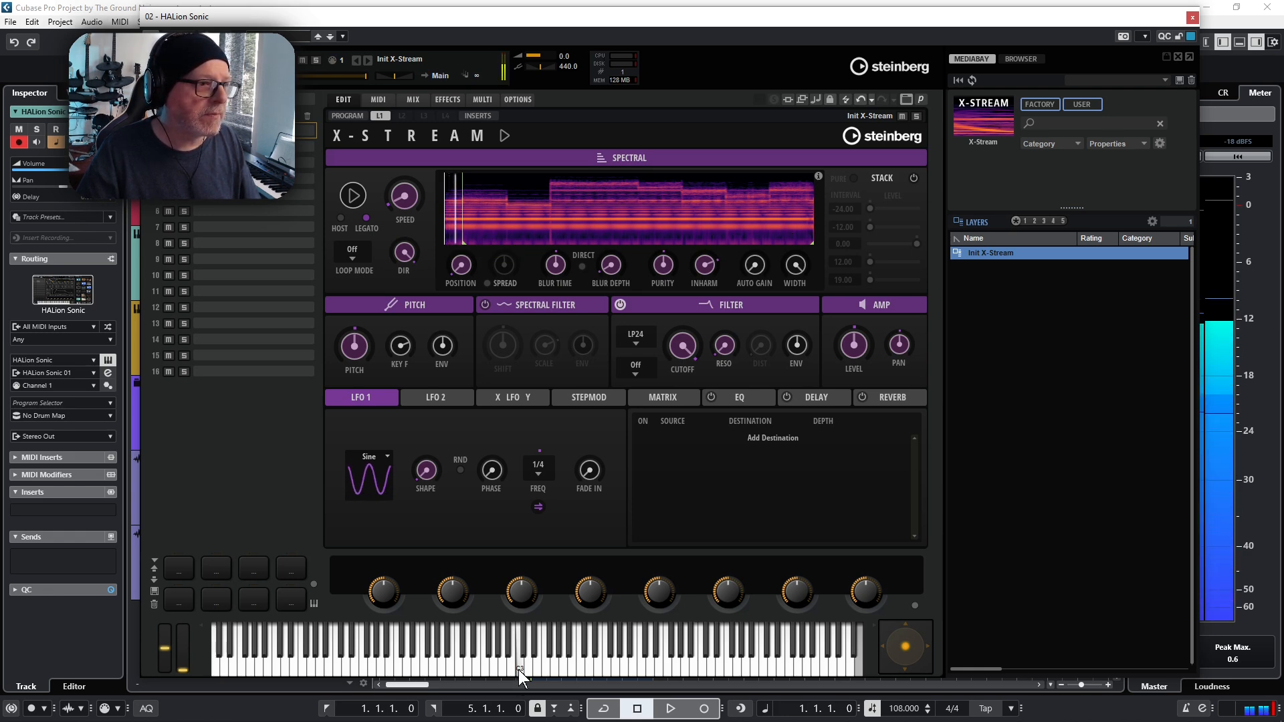
{"action": "left_click", "coordinate": [354, 198]}
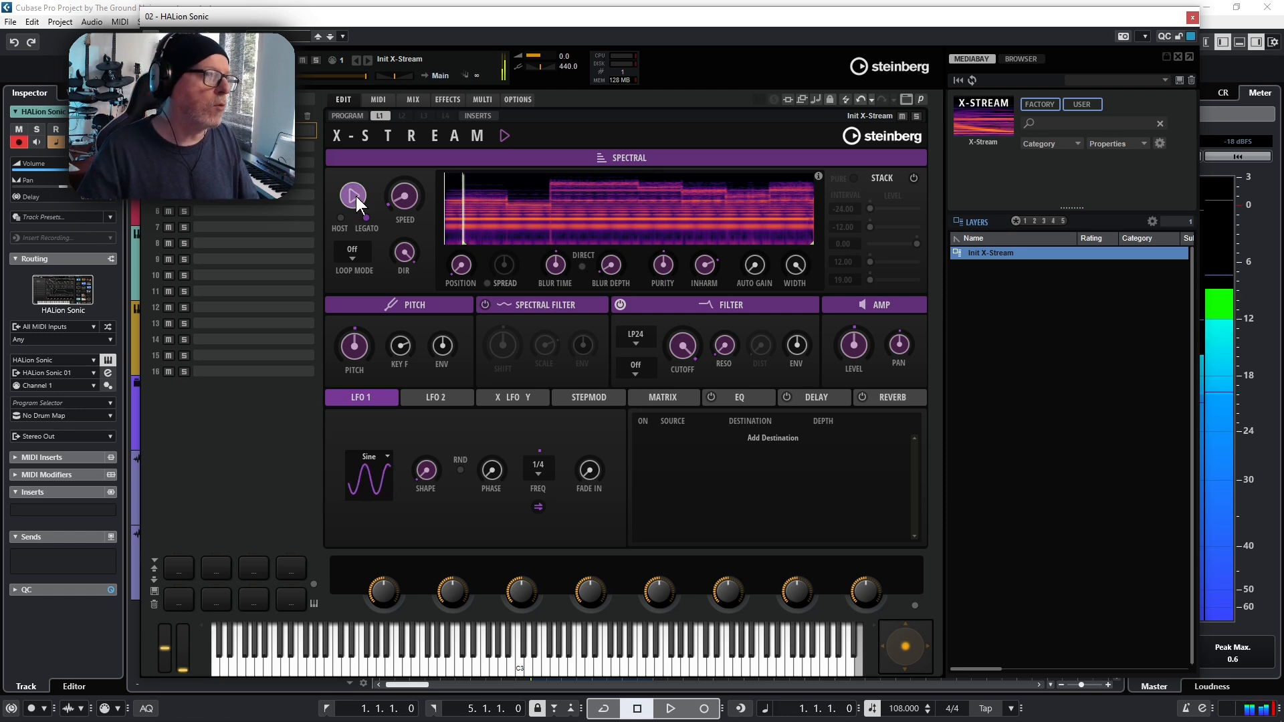
{"action": "left_click", "coordinate": [355, 198]}
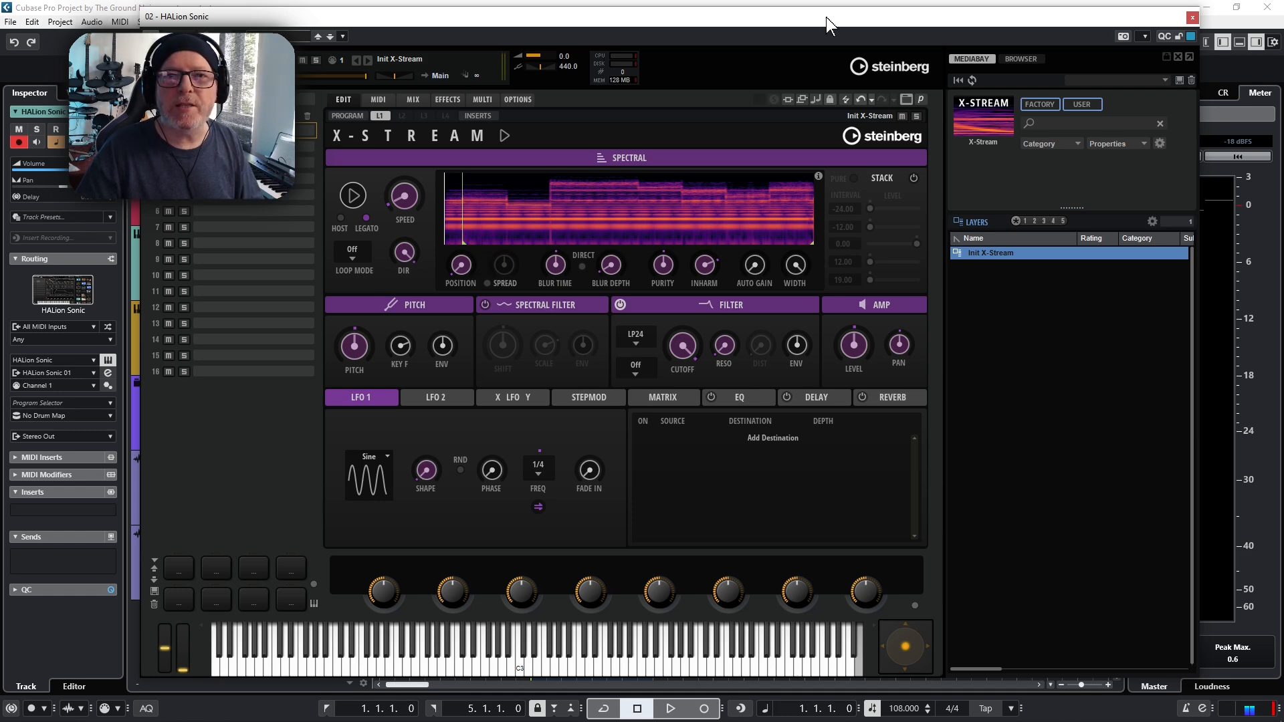
Step: Uncover the track list, unmute the Chillthruster audio track and listen to its clip in the project
{"action": "left_click_drag", "start_coordinate": [825, 18], "coordinate": [721, 563]}
{"action": "left_click", "coordinate": [331, 482]}
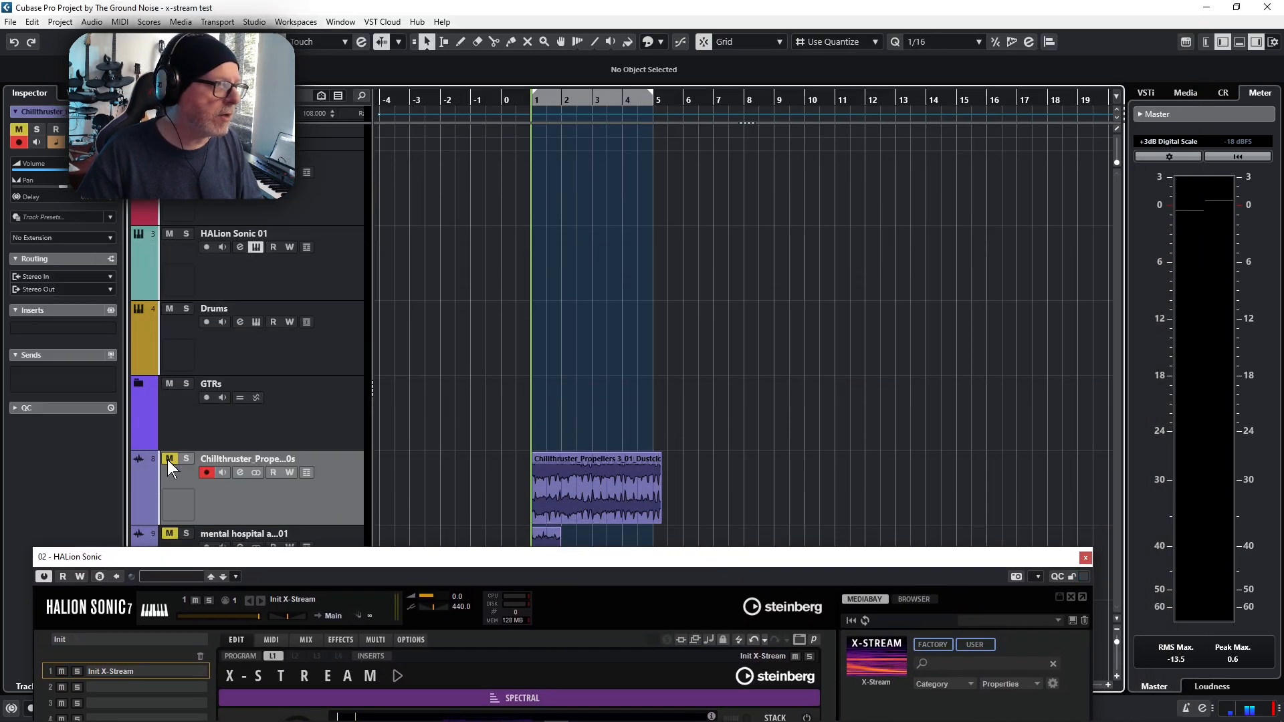
{"action": "left_click", "coordinate": [169, 459]}
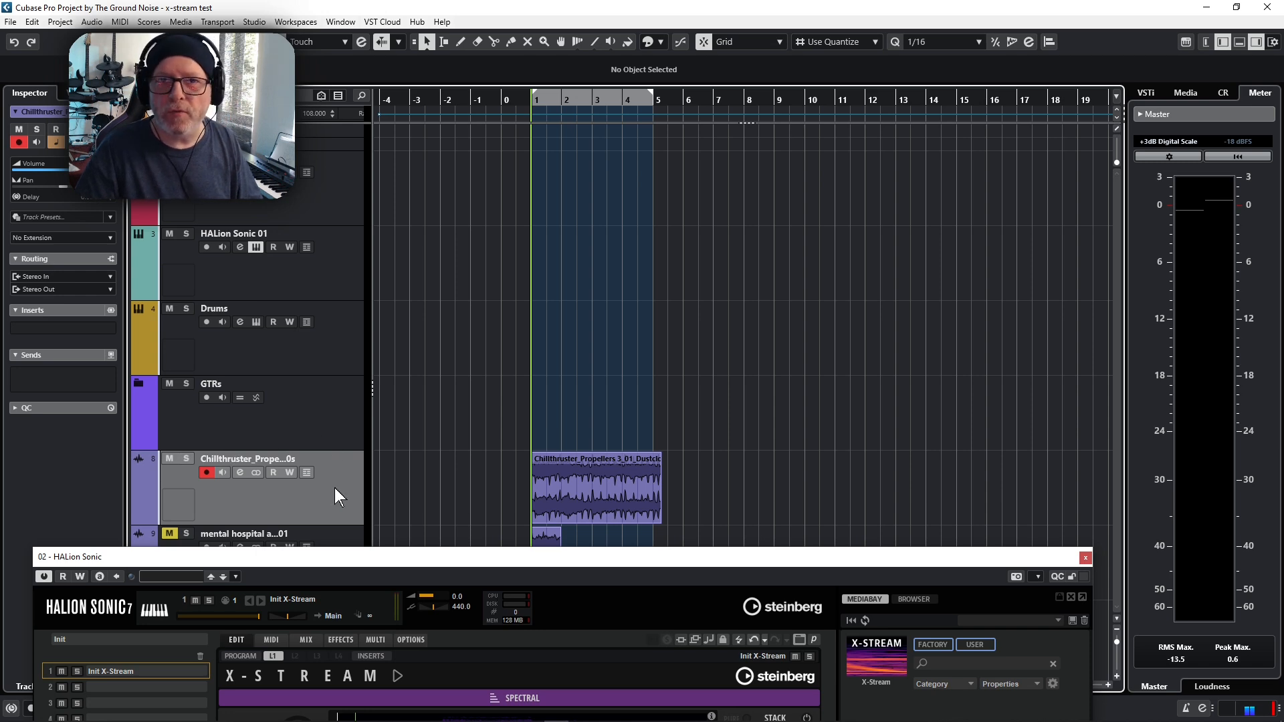
{"action": "key", "text": "space"}
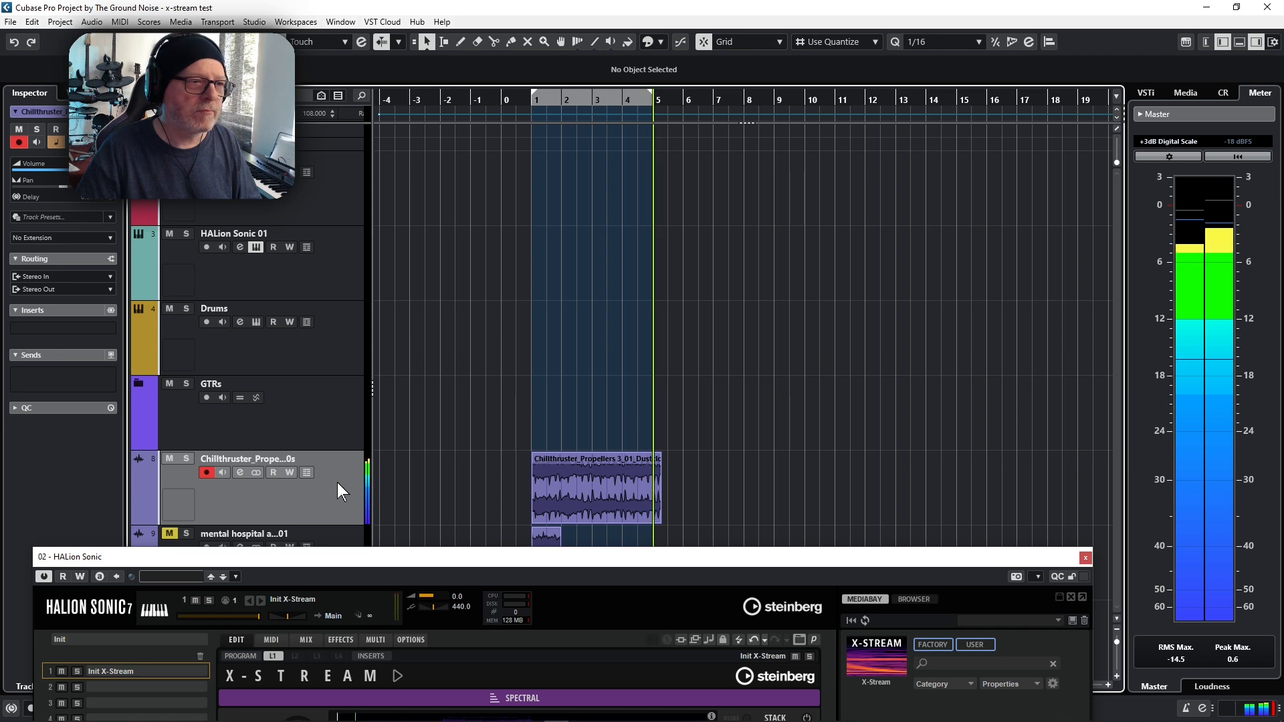
{"action": "key", "text": "space"}
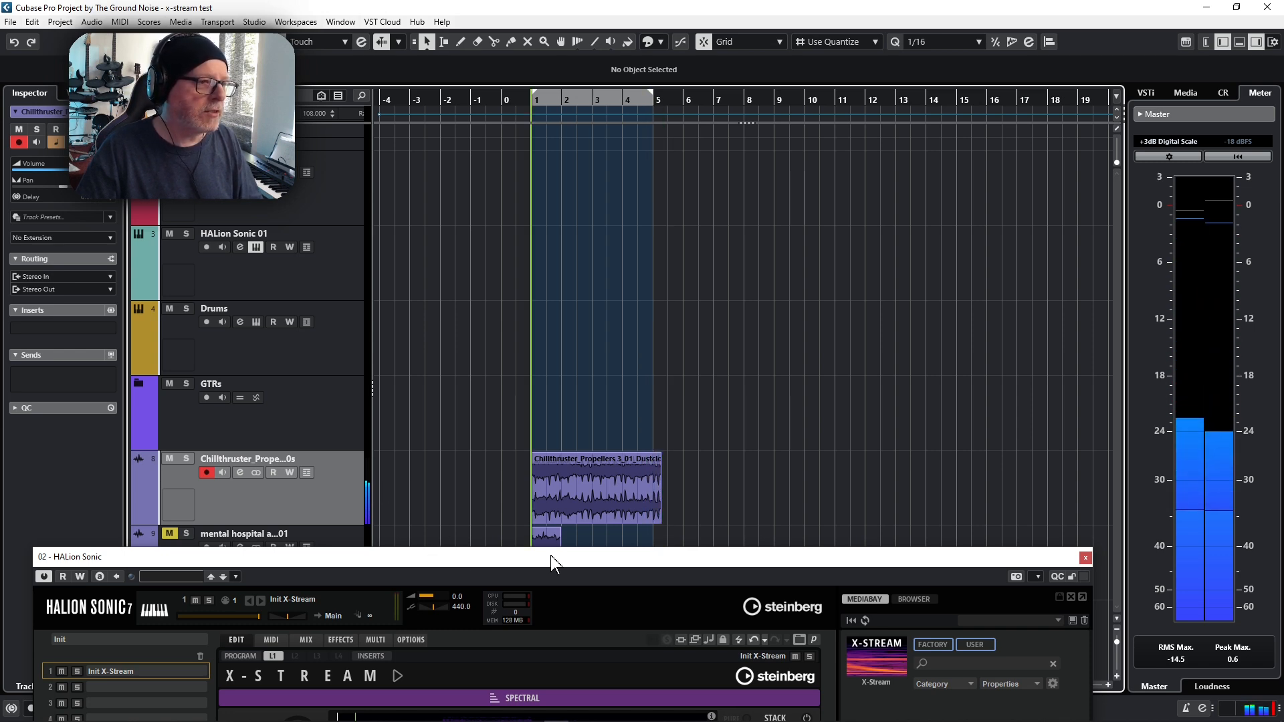
Step: Load the Chillthruster clip from the project into X-Stream's spectral display as the new sample
{"action": "left_click_drag", "start_coordinate": [551, 556], "coordinate": [1172, 119]}
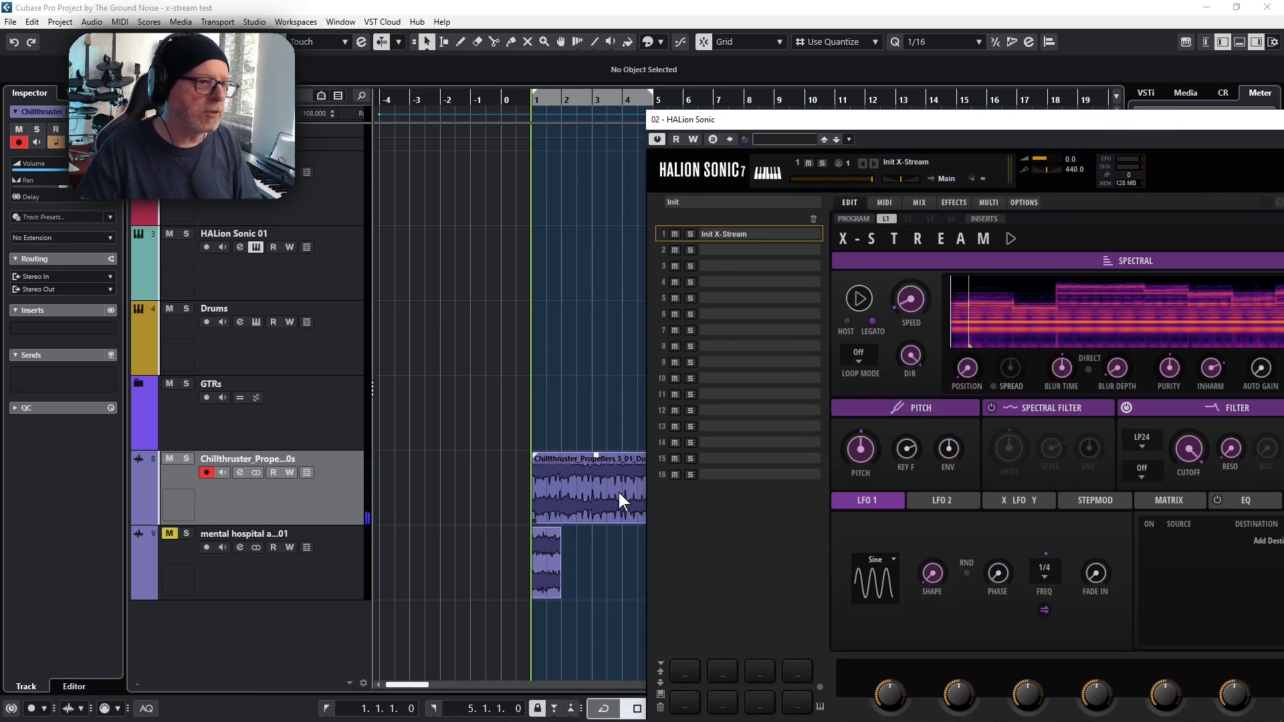
{"action": "left_click_drag", "start_coordinate": [595, 491], "coordinate": [1068, 321]}
{"action": "left_click_drag", "start_coordinate": [1081, 119], "coordinate": [608, 29]}
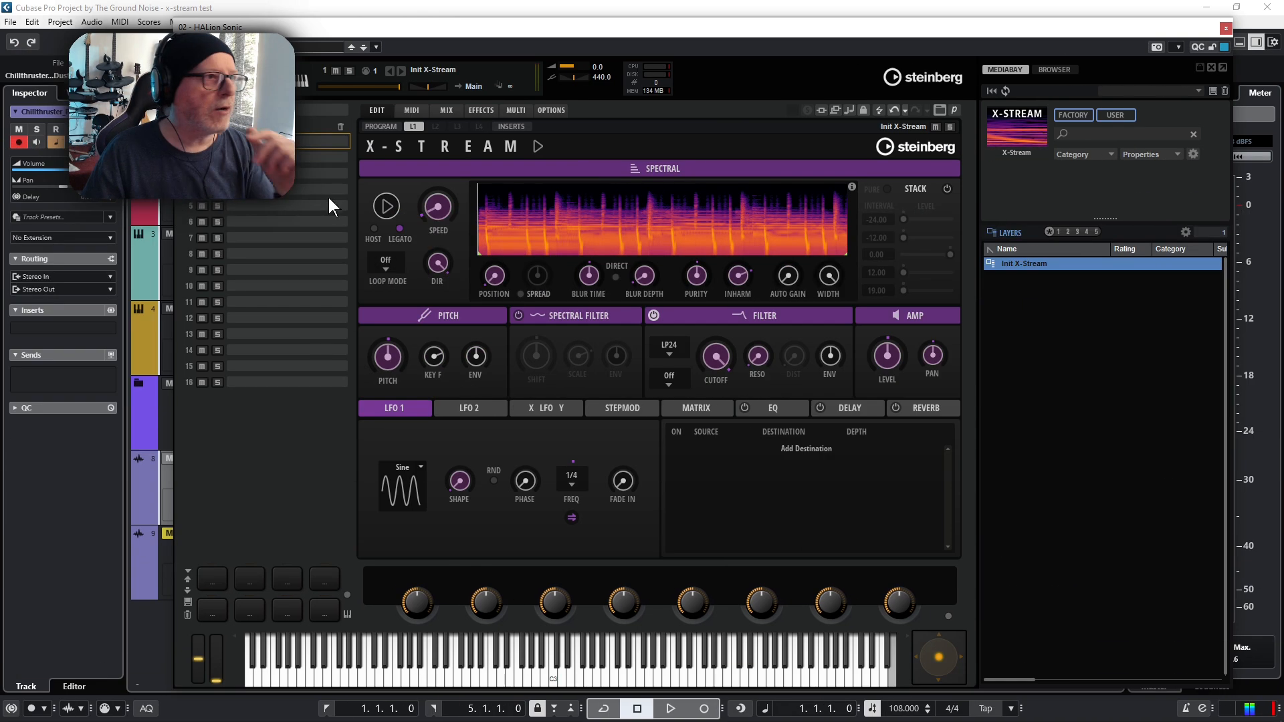
Step: Preview the imported sample in X-Stream and raise its playback speed to about 101
{"action": "left_click", "coordinate": [379, 204]}
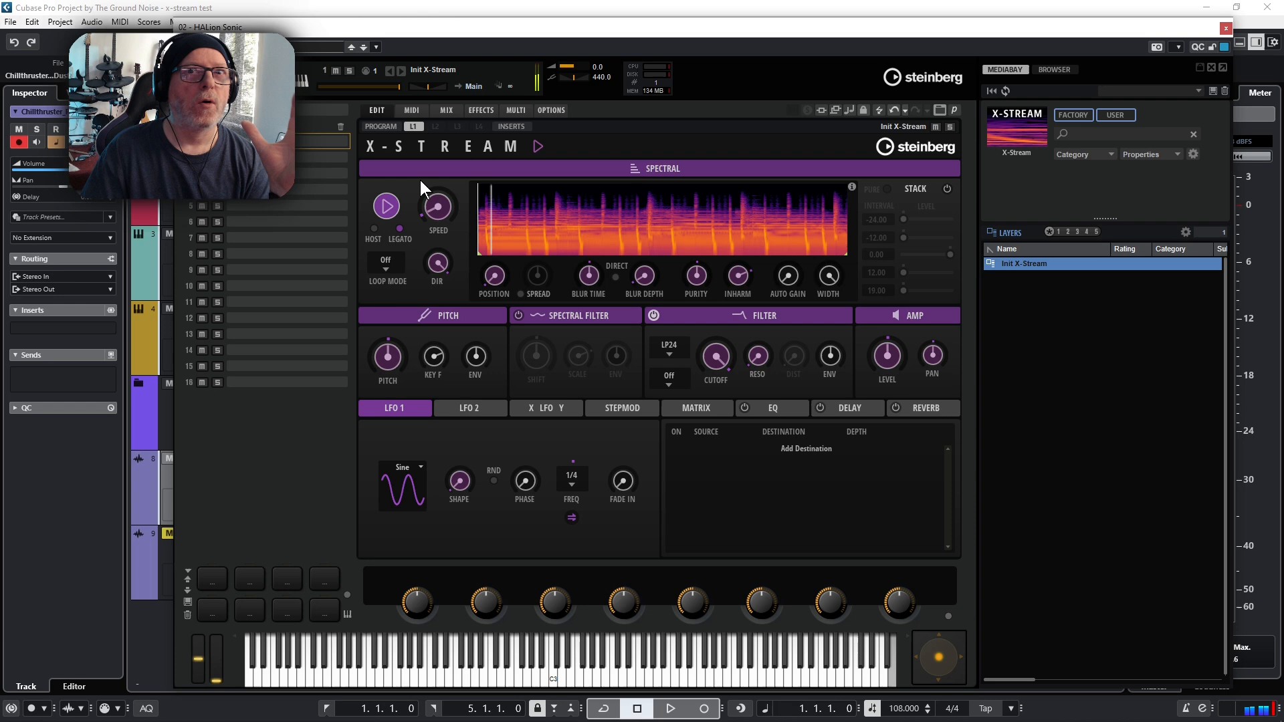
{"action": "left_click", "coordinate": [387, 206]}
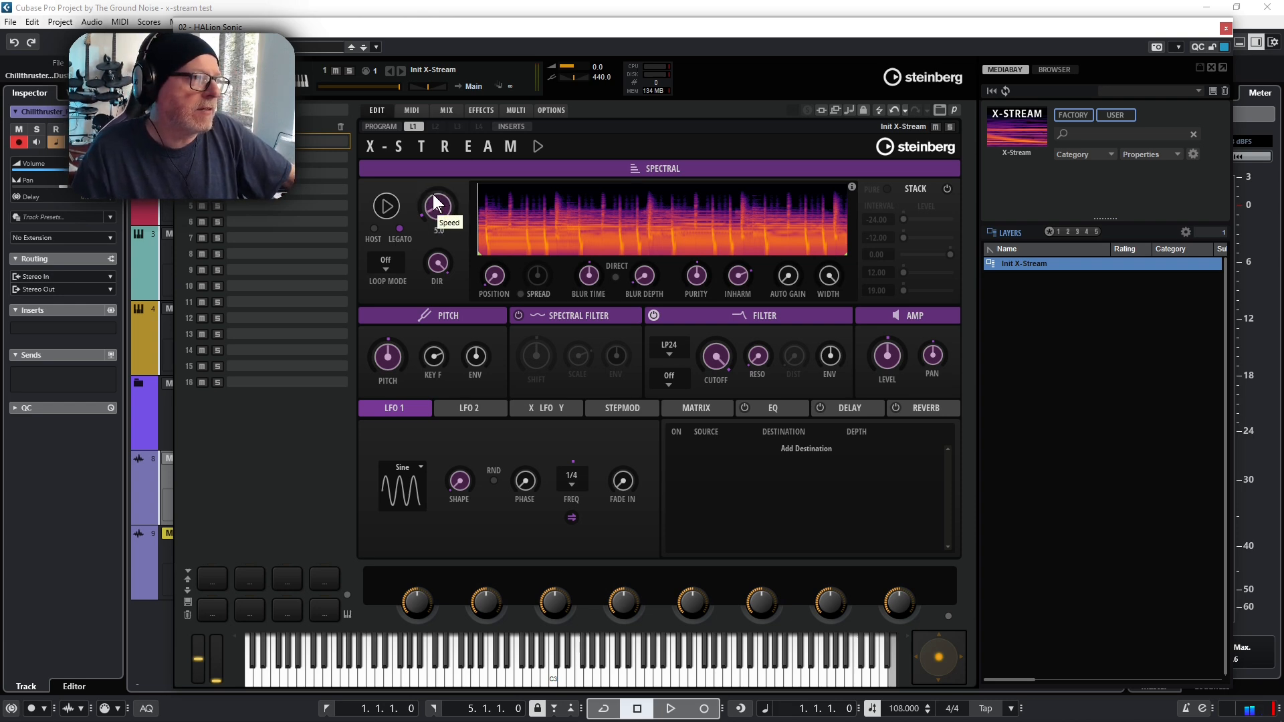
{"action": "left_click_drag", "start_coordinate": [438, 211], "coordinate": [443, 182]}
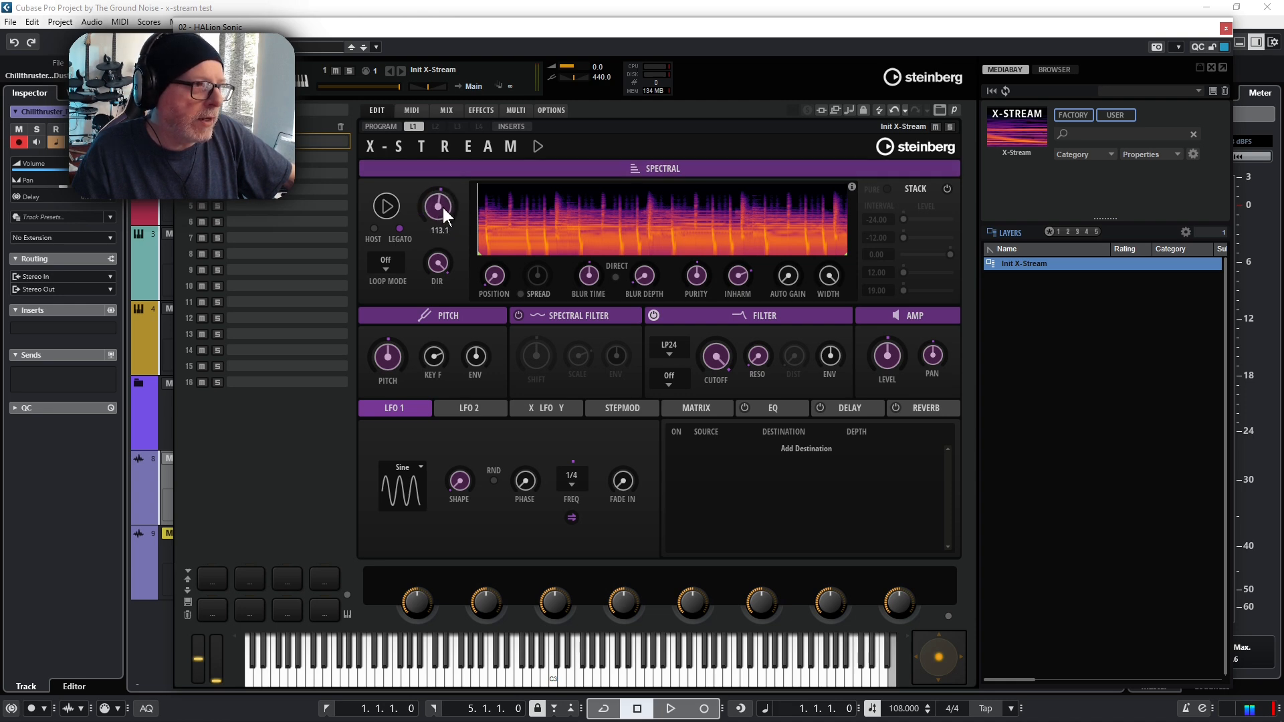
{"action": "left_click", "coordinate": [386, 207]}
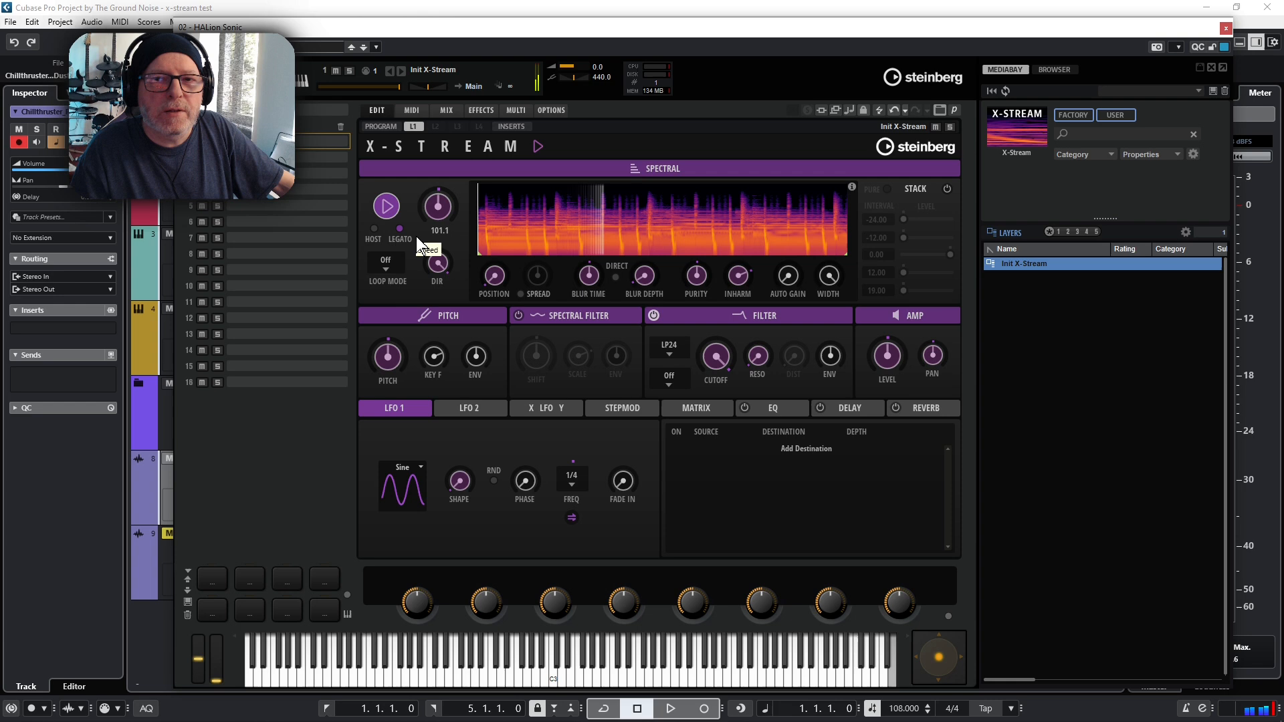
{"action": "left_click", "coordinate": [387, 207]}
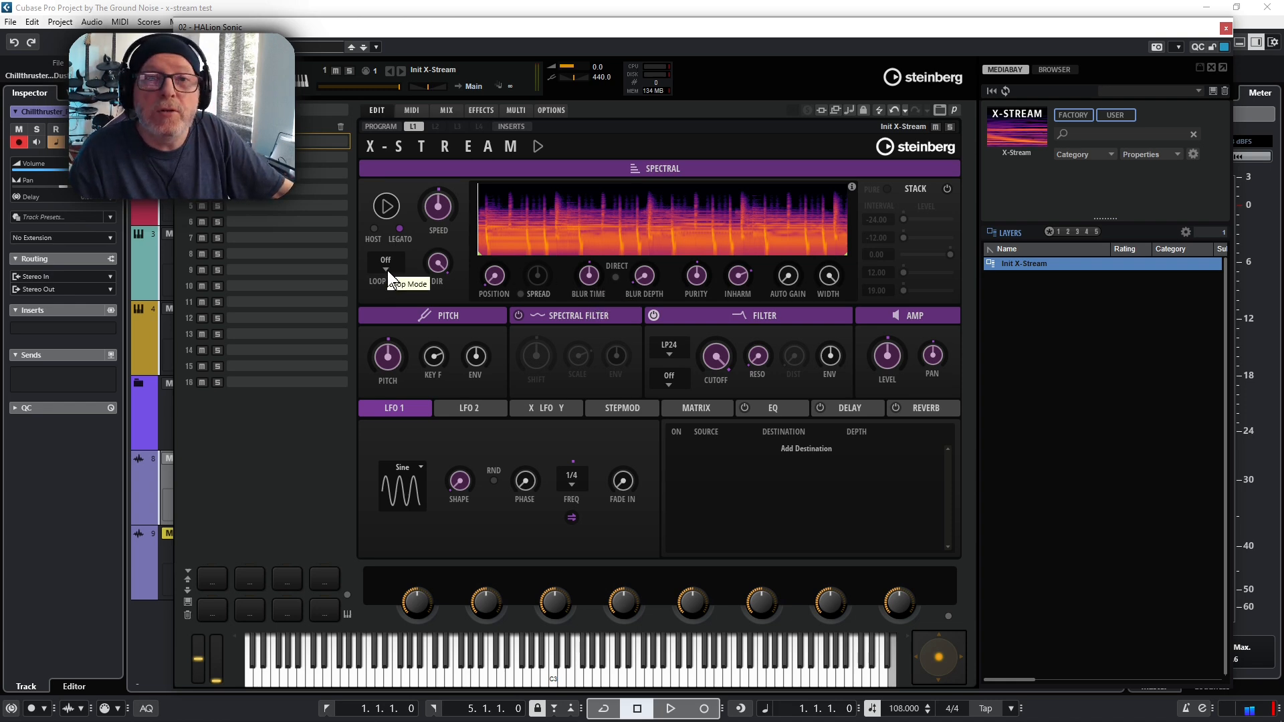
Step: Turn Loop Mode on, shorten the loop at its end and move the playback position to the loop start
{"action": "left_click", "coordinate": [381, 212]}
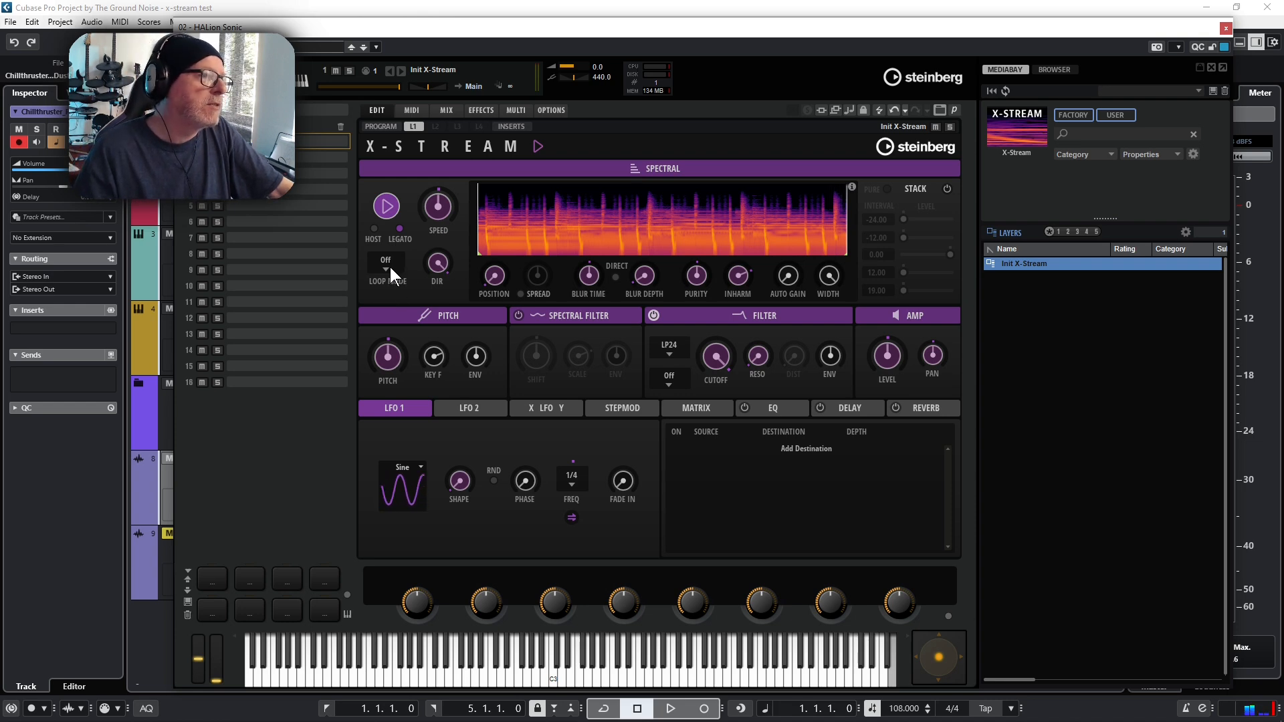
{"action": "left_click", "coordinate": [389, 267]}
{"action": "left_click", "coordinate": [387, 296]}
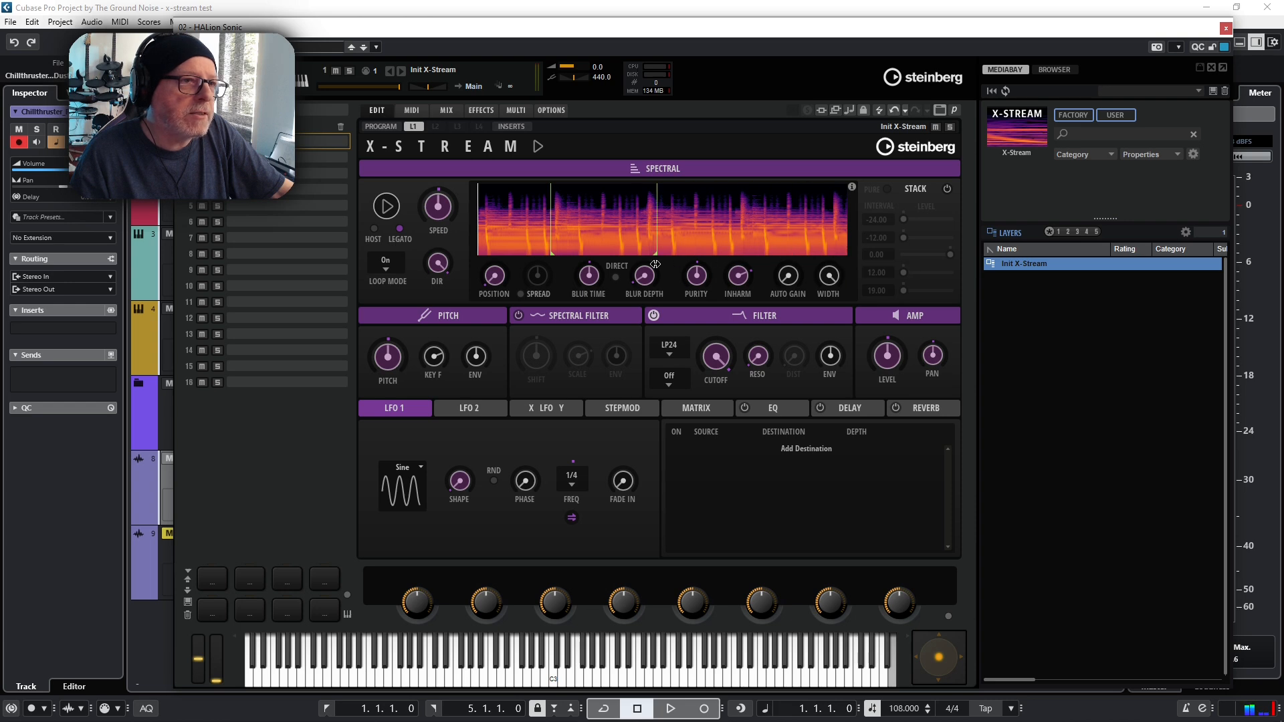
{"action": "mouse_move", "coordinate": [667, 262]}
{"action": "left_mouse_down"}
{"action": "mouse_move", "coordinate": [627, 265]}
{"action": "mouse_move", "coordinate": [643, 265]}
{"action": "left_mouse_up"}
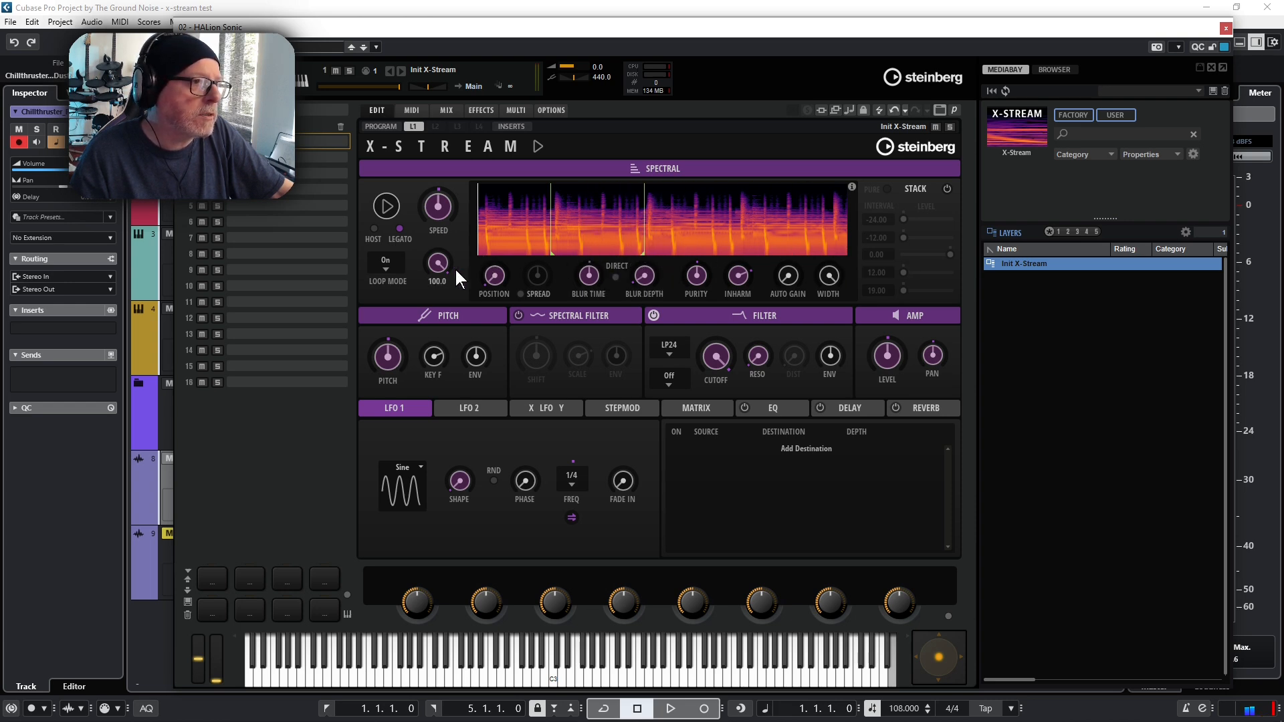
{"action": "mouse_move", "coordinate": [486, 269]}
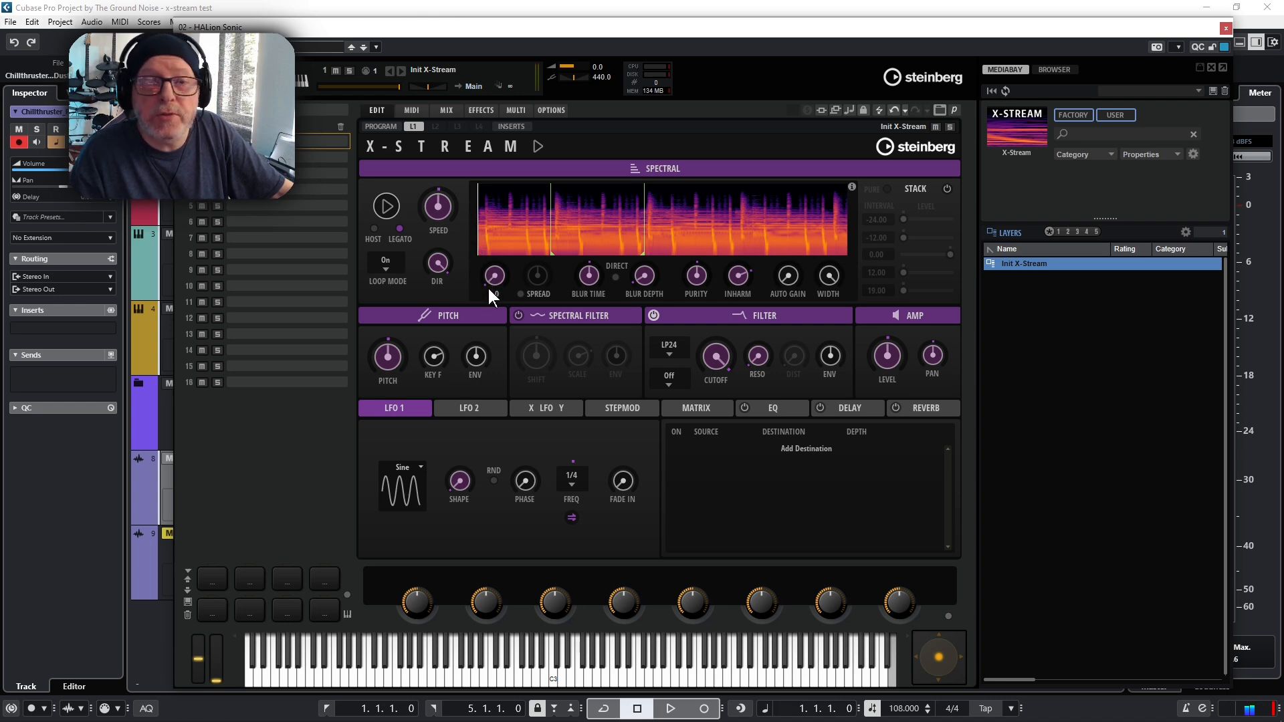
{"action": "left_click_drag", "start_coordinate": [492, 278], "coordinate": [501, 261]}
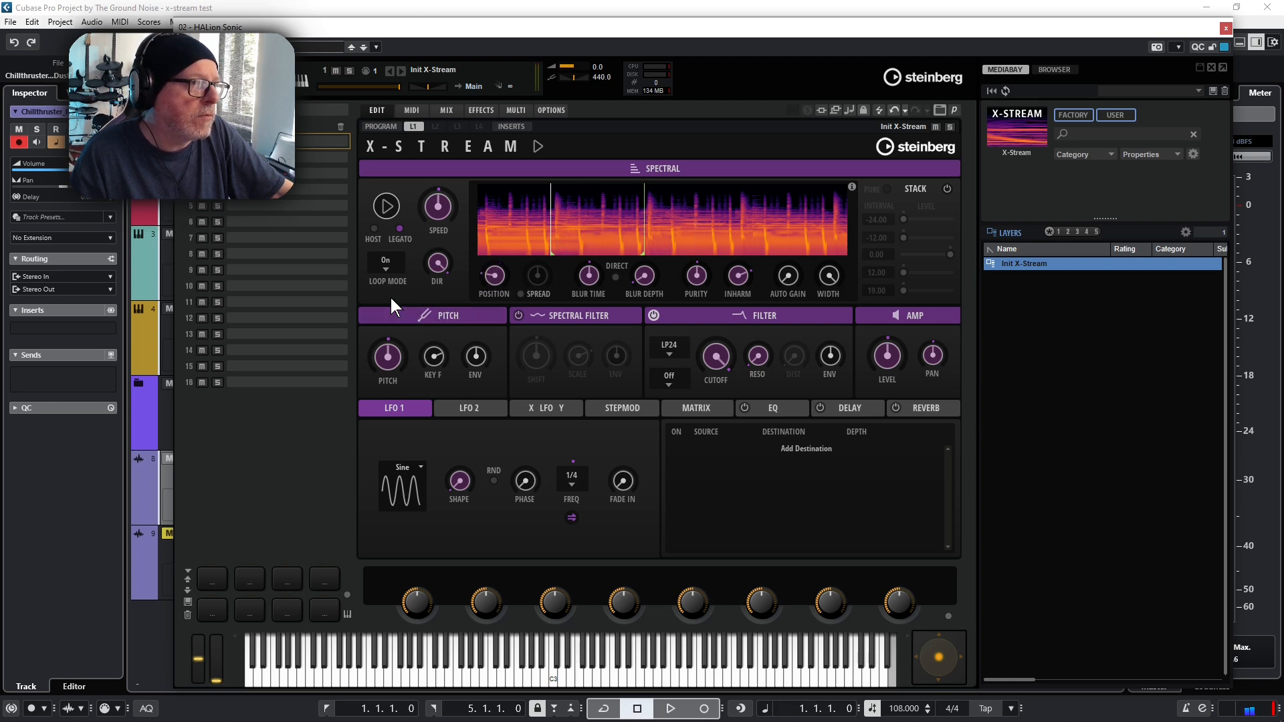
Step: Preview the looped section, trying the speed at 800 and returning it to about 100
{"action": "left_click", "coordinate": [386, 208]}
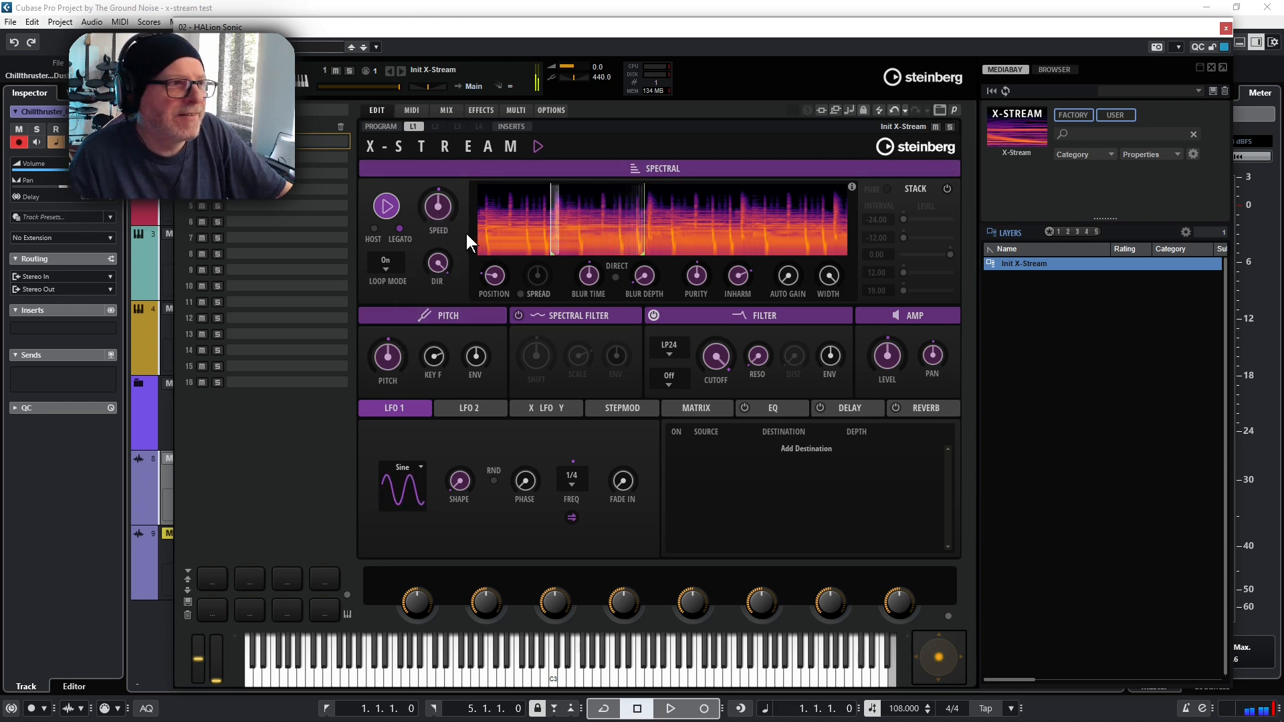
{"action": "mouse_move", "coordinate": [444, 214]}
{"action": "mouse_move", "coordinate": [444, 214]}
{"action": "left_mouse_down"}
{"action": "mouse_move", "coordinate": [442, 226]}
{"action": "mouse_move", "coordinate": [432, 206]}
{"action": "mouse_move", "coordinate": [442, 211]}
{"action": "mouse_move", "coordinate": [444, 190]}
{"action": "left_mouse_up"}
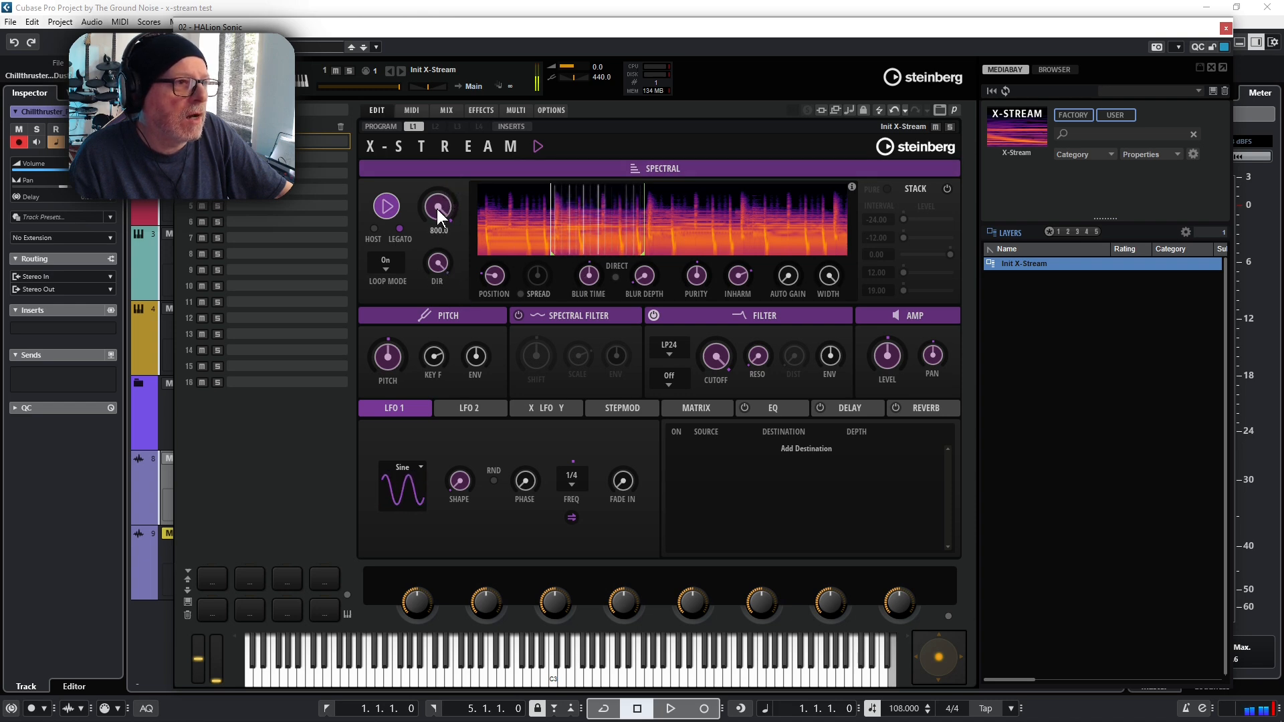
{"action": "left_click_drag", "start_coordinate": [436, 209], "coordinate": [437, 283]}
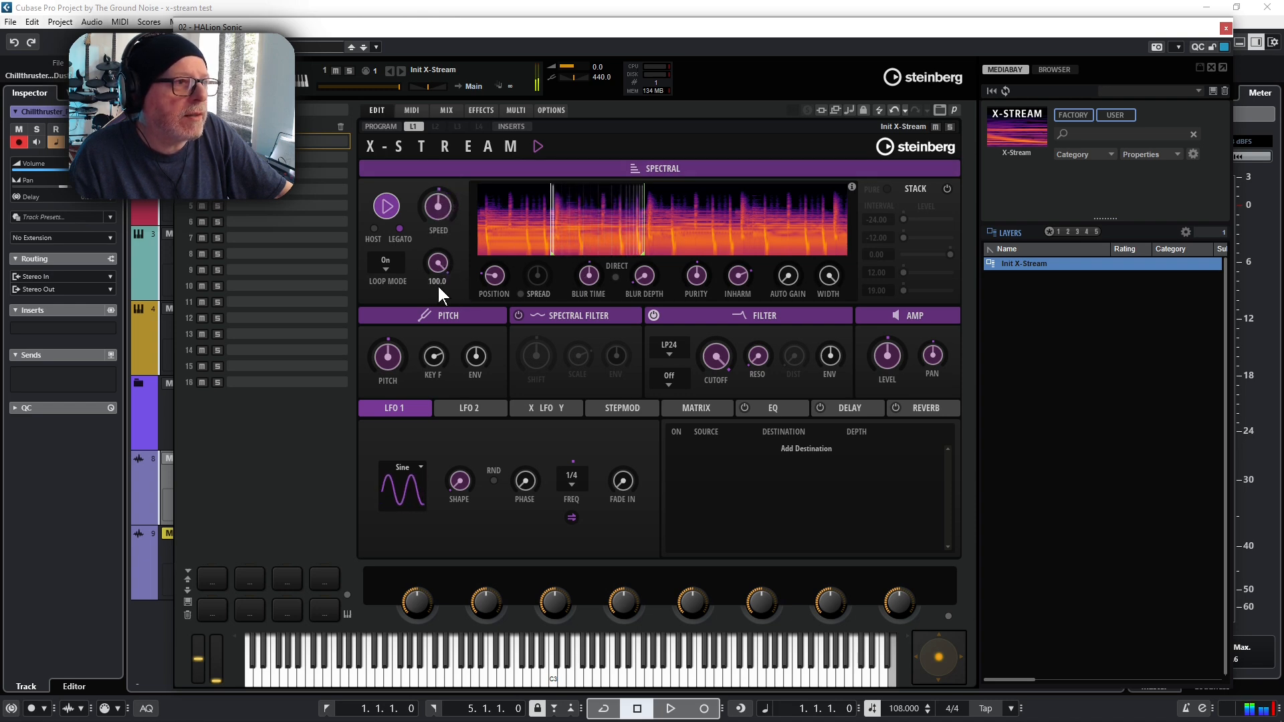
{"action": "left_click", "coordinate": [384, 217]}
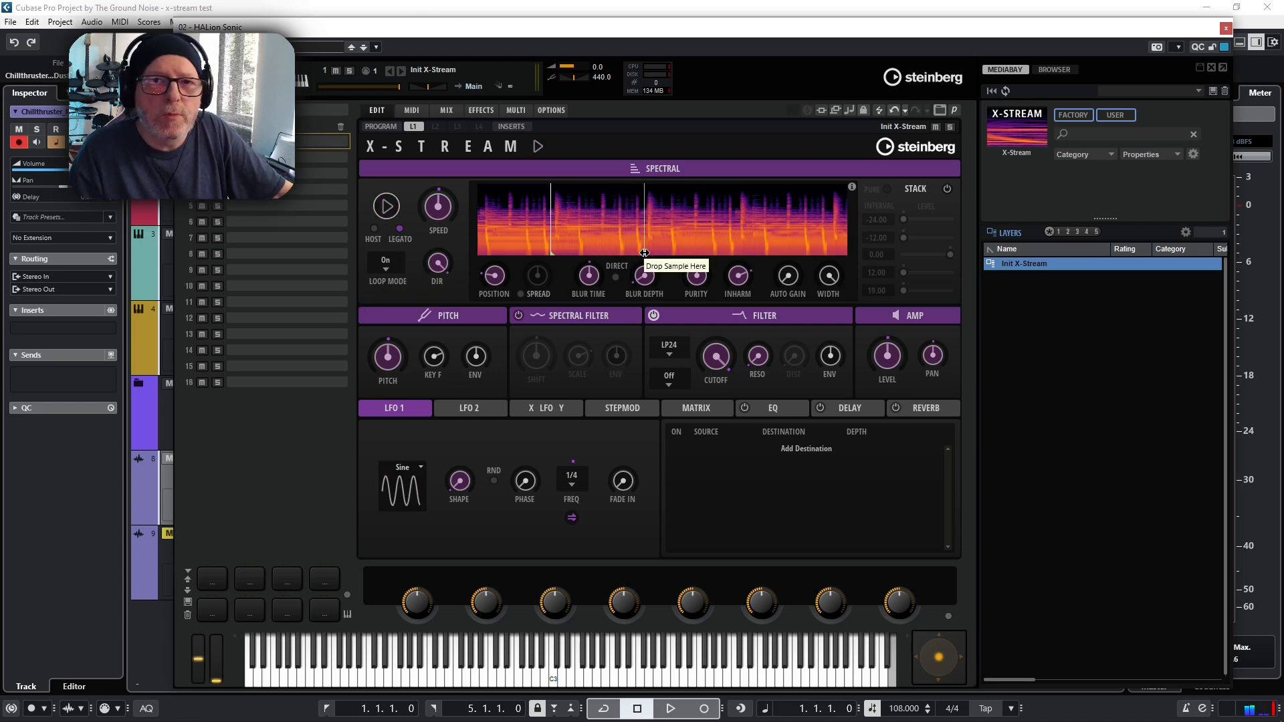
Step: Shorten the loop to a very narrow slice at its start and raise the playback speed while previewing it
{"action": "left_click_drag", "start_coordinate": [644, 254], "coordinate": [642, 254]}
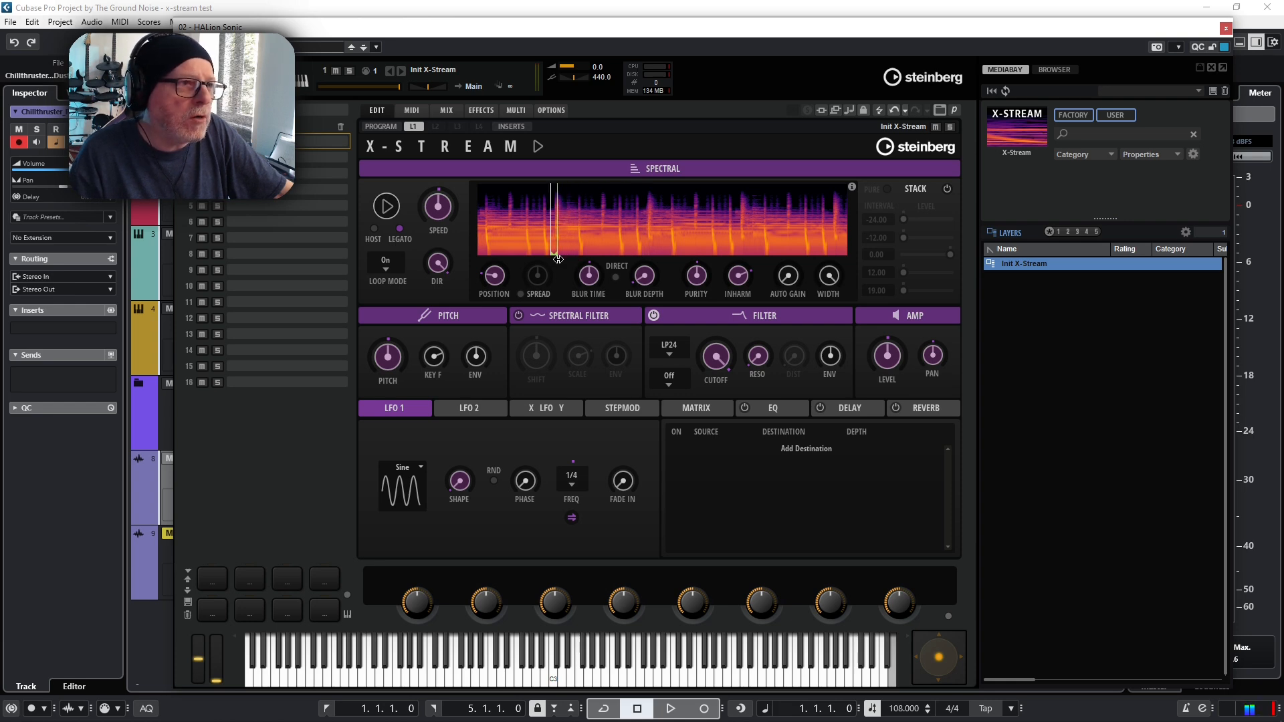
{"action": "left_click", "coordinate": [388, 208]}
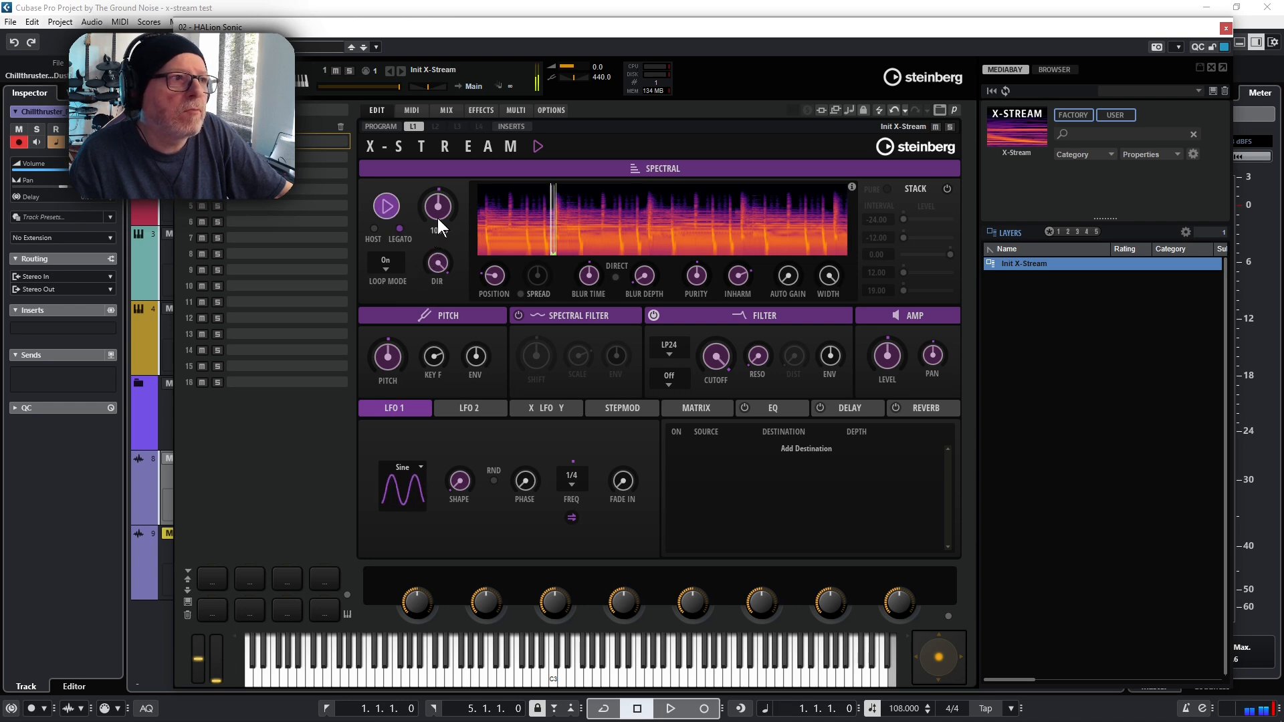
{"action": "left_click_drag", "start_coordinate": [437, 218], "coordinate": [445, 185]}
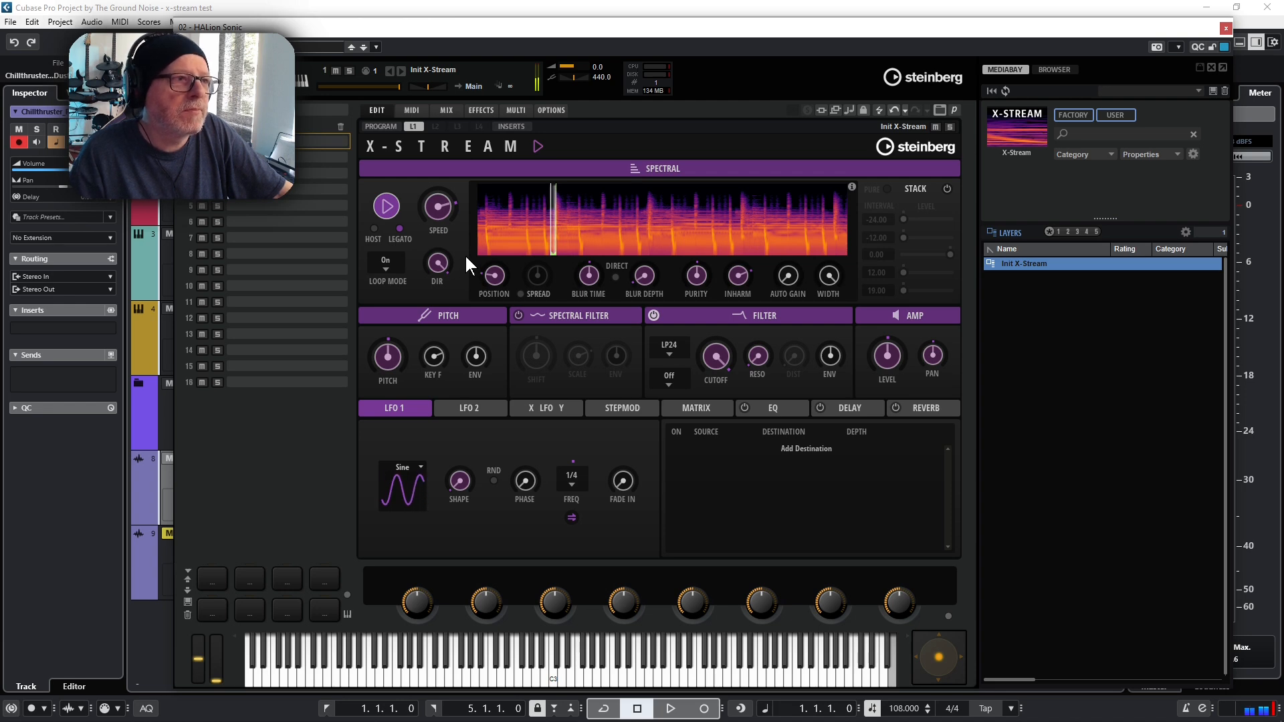
Step: Audition the adjusted loop with the C3 key and with X-Stream's internal playback
{"action": "left_click", "coordinate": [388, 210]}
{"action": "left_click", "coordinate": [553, 680]}
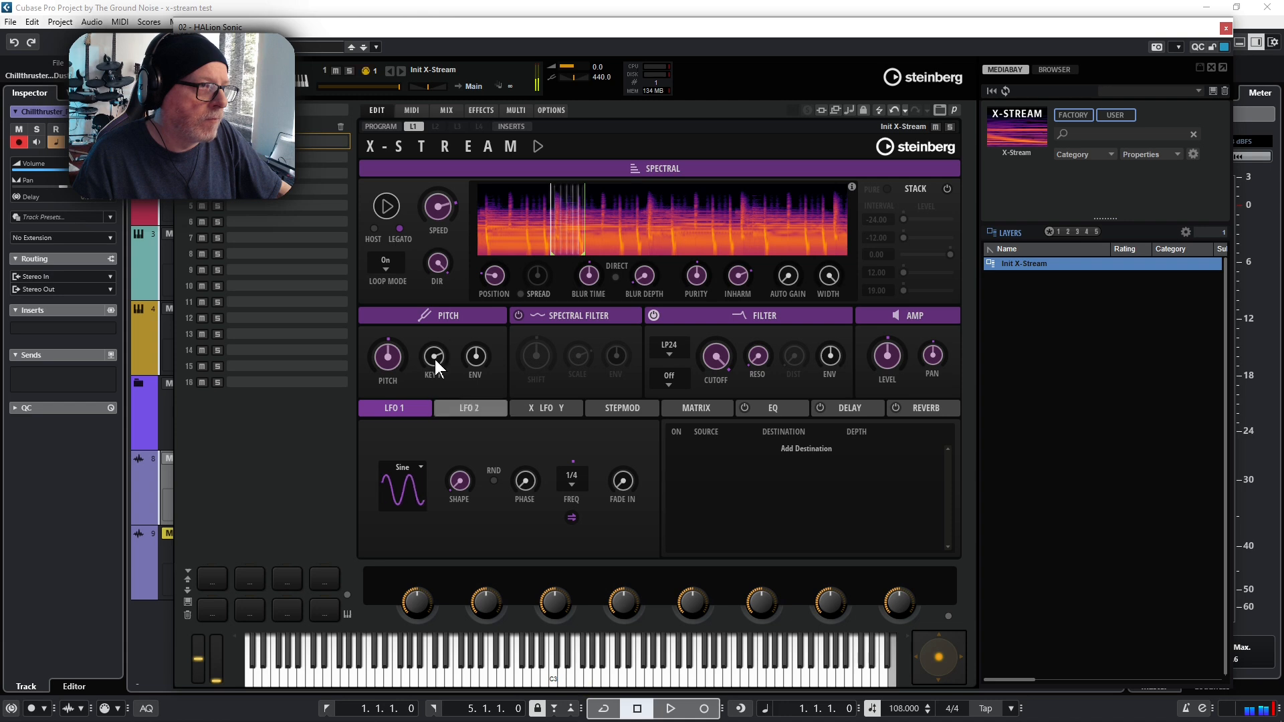
{"action": "left_click", "coordinate": [387, 207]}
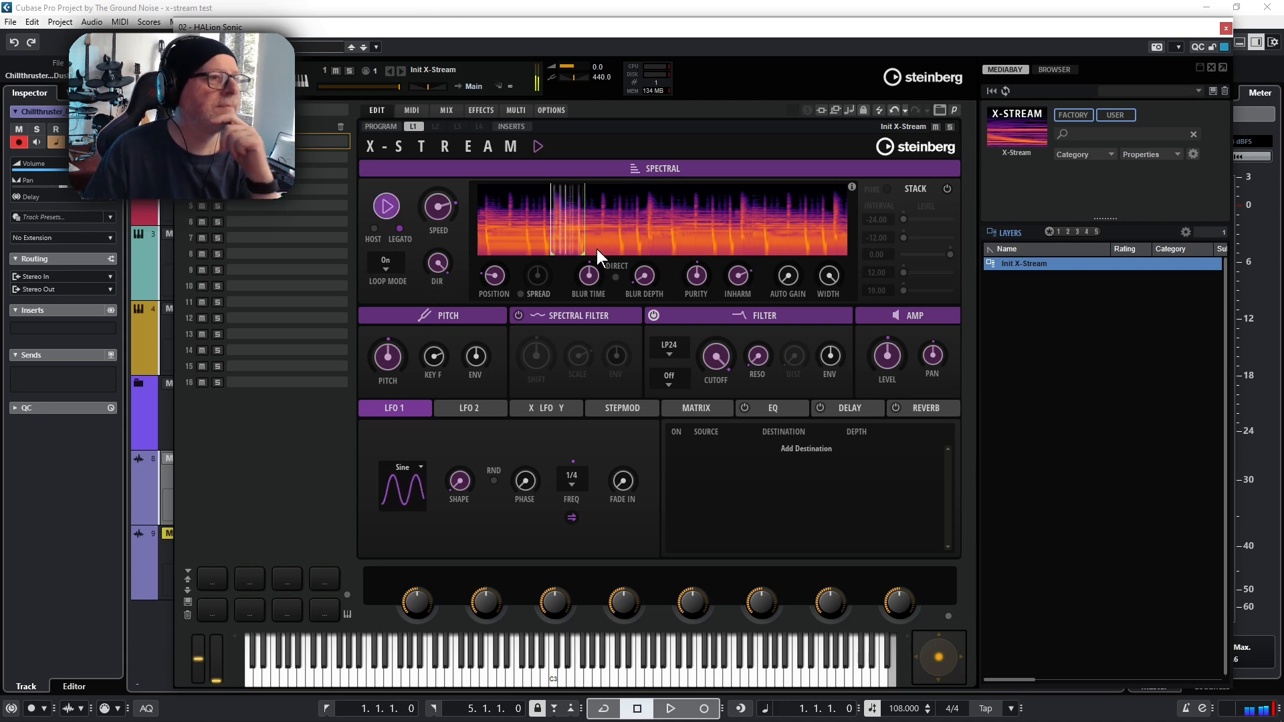
Step: Extend the loop at its end and vary the playback speed while previewing, bringing it down to about 59
{"action": "left_click_drag", "start_coordinate": [611, 256], "coordinate": [679, 258]}
{"action": "mouse_move", "coordinate": [442, 203]}
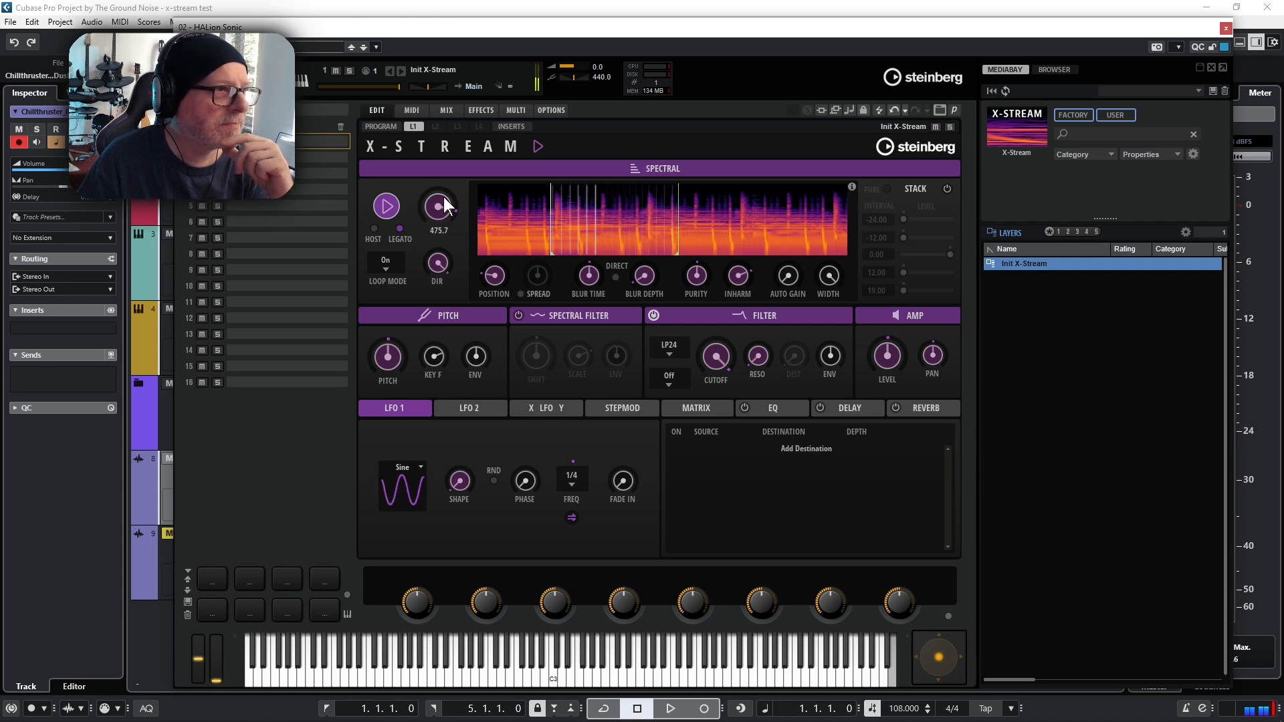
{"action": "left_click_drag", "start_coordinate": [439, 199], "coordinate": [460, 147]}
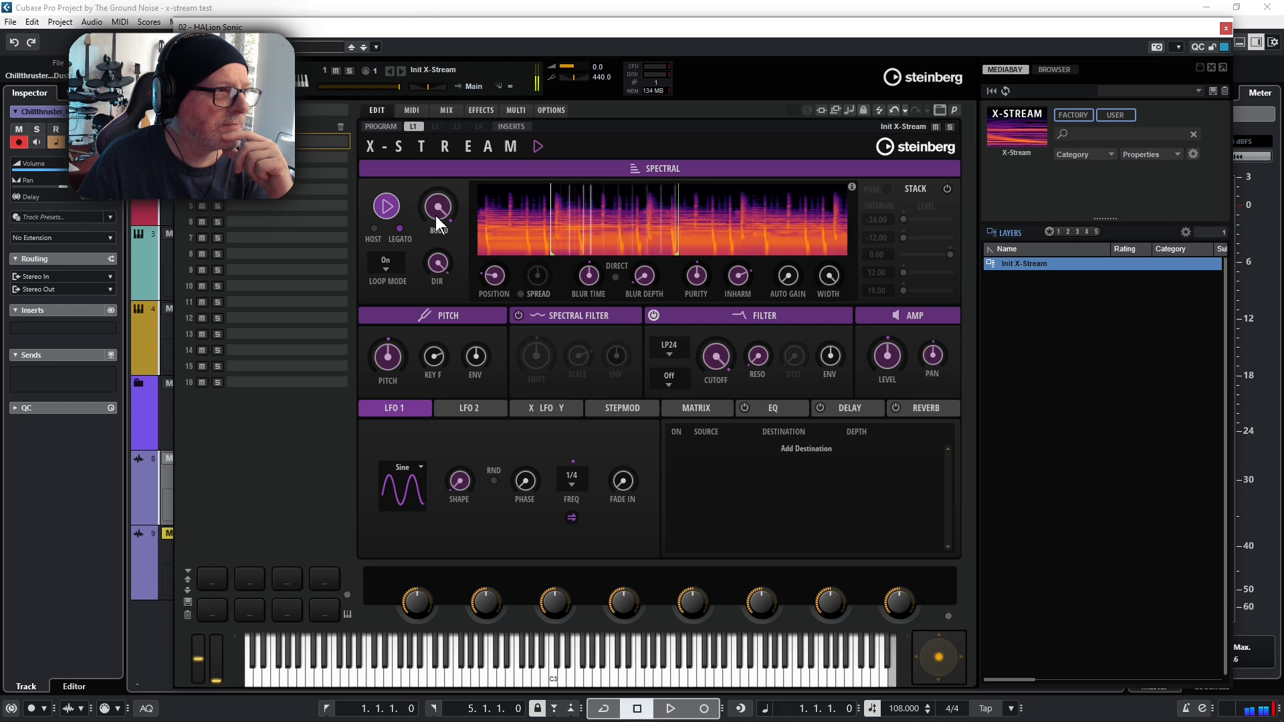
{"action": "mouse_move", "coordinate": [433, 206]}
{"action": "left_click_drag", "start_coordinate": [433, 206], "coordinate": [419, 264]}
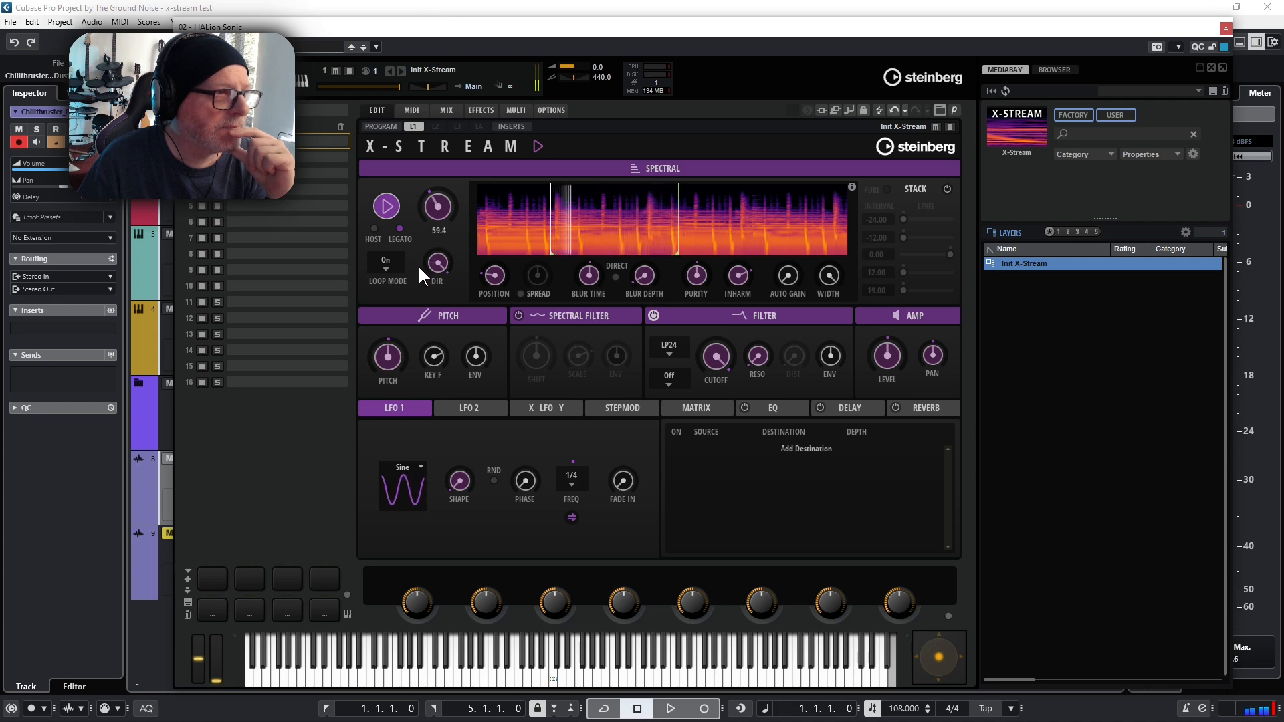
{"action": "left_click_drag", "start_coordinate": [419, 265], "coordinate": [418, 270]}
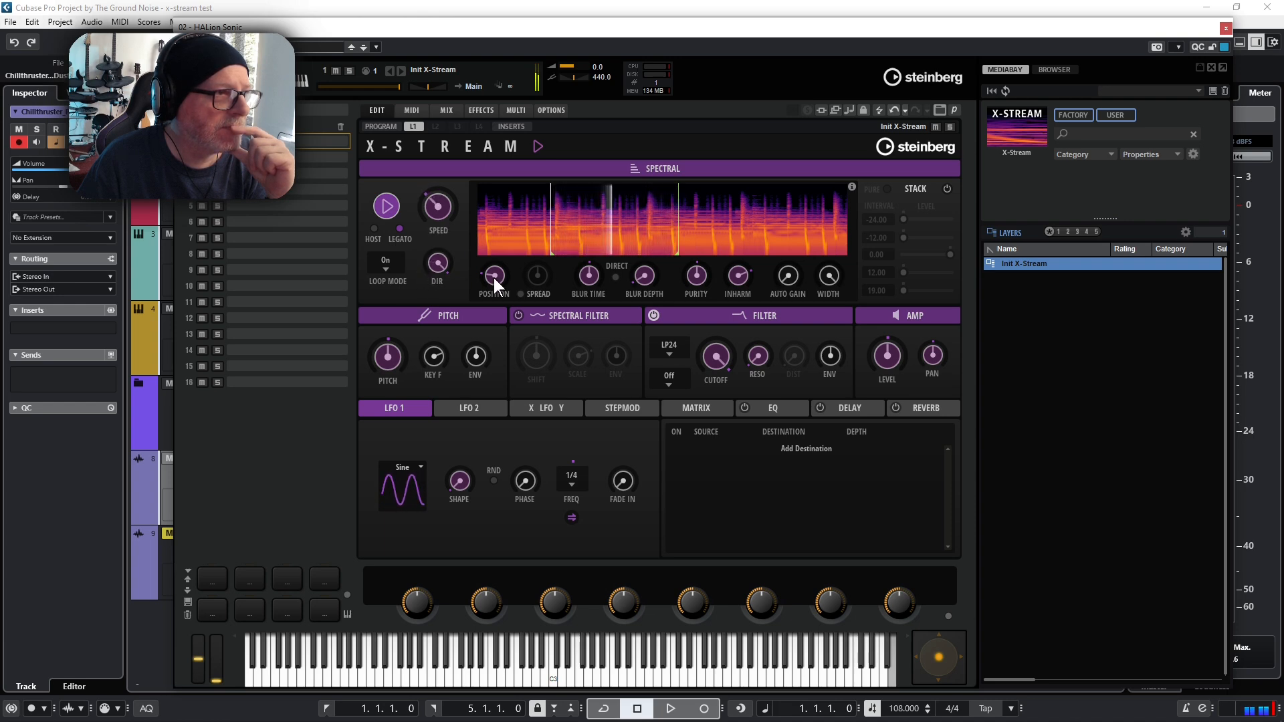
Step: Audition Blur Time at high and low values, such as 1995 and 283, and adjust Blur Depth to about 14.5
{"action": "mouse_move", "coordinate": [588, 278]}
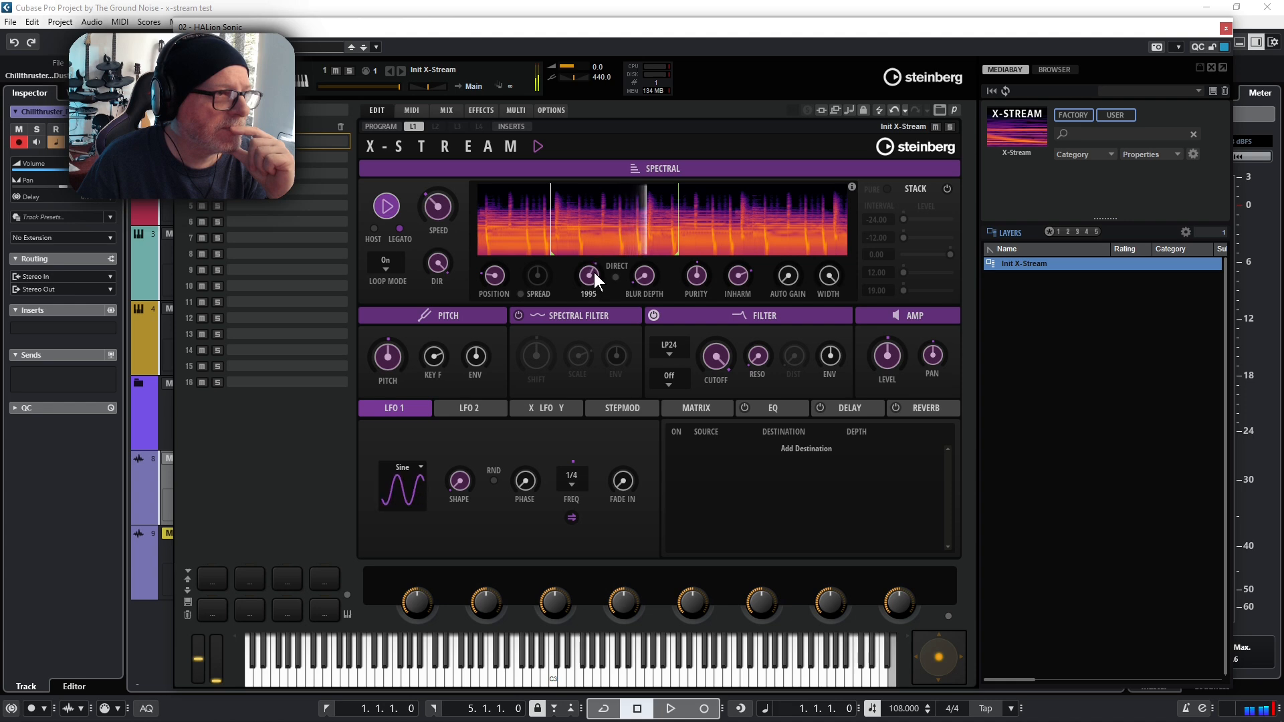
{"action": "left_click_drag", "start_coordinate": [595, 272], "coordinate": [591, 286]}
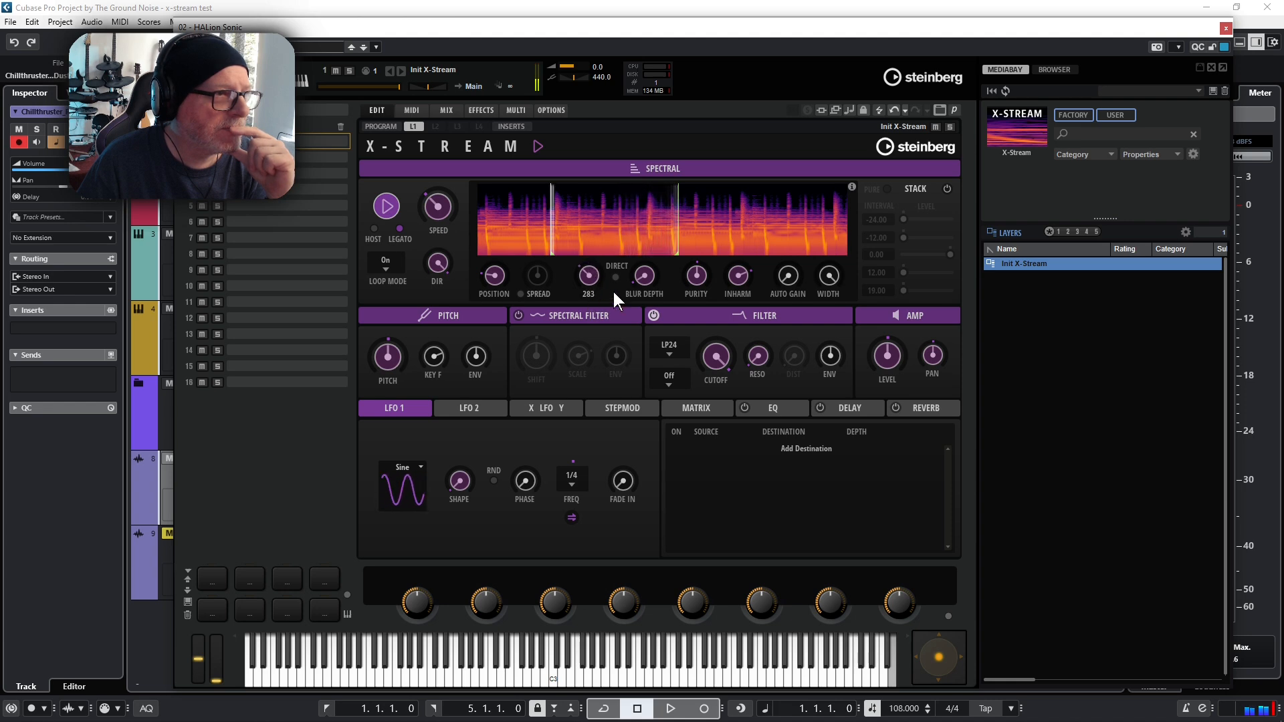
{"action": "mouse_move", "coordinate": [648, 278]}
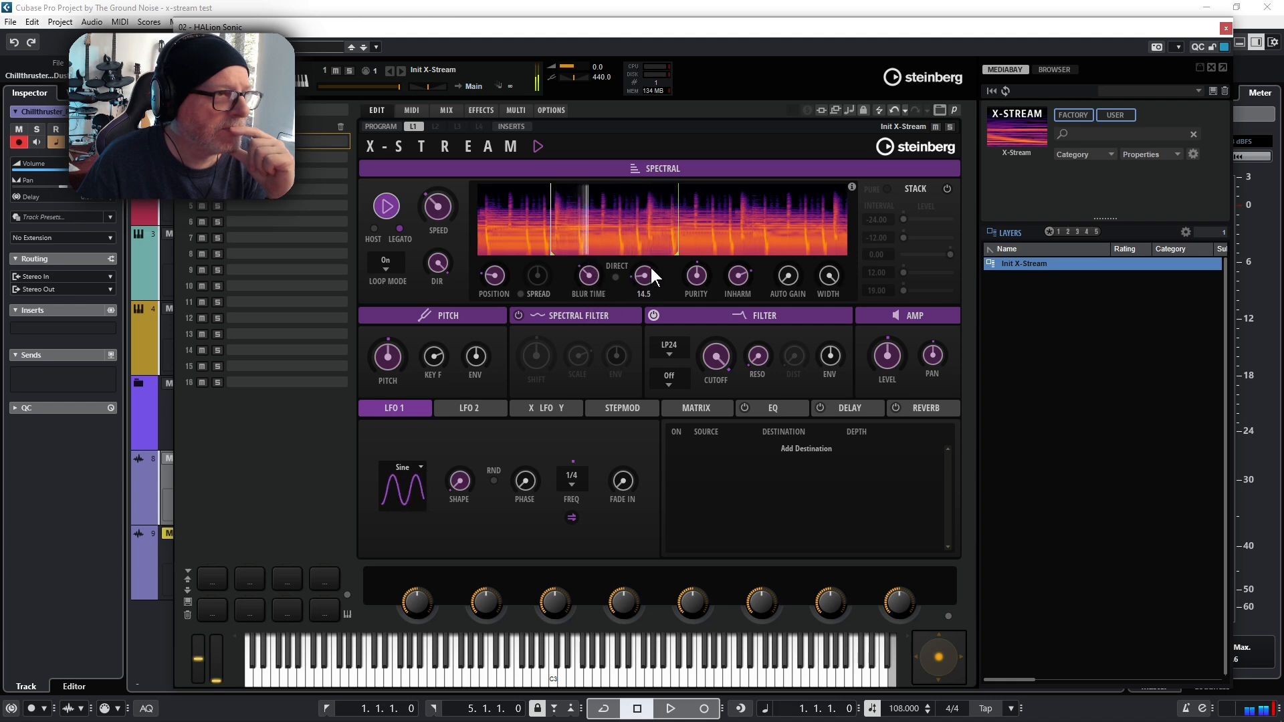
{"action": "mouse_move", "coordinate": [589, 275]}
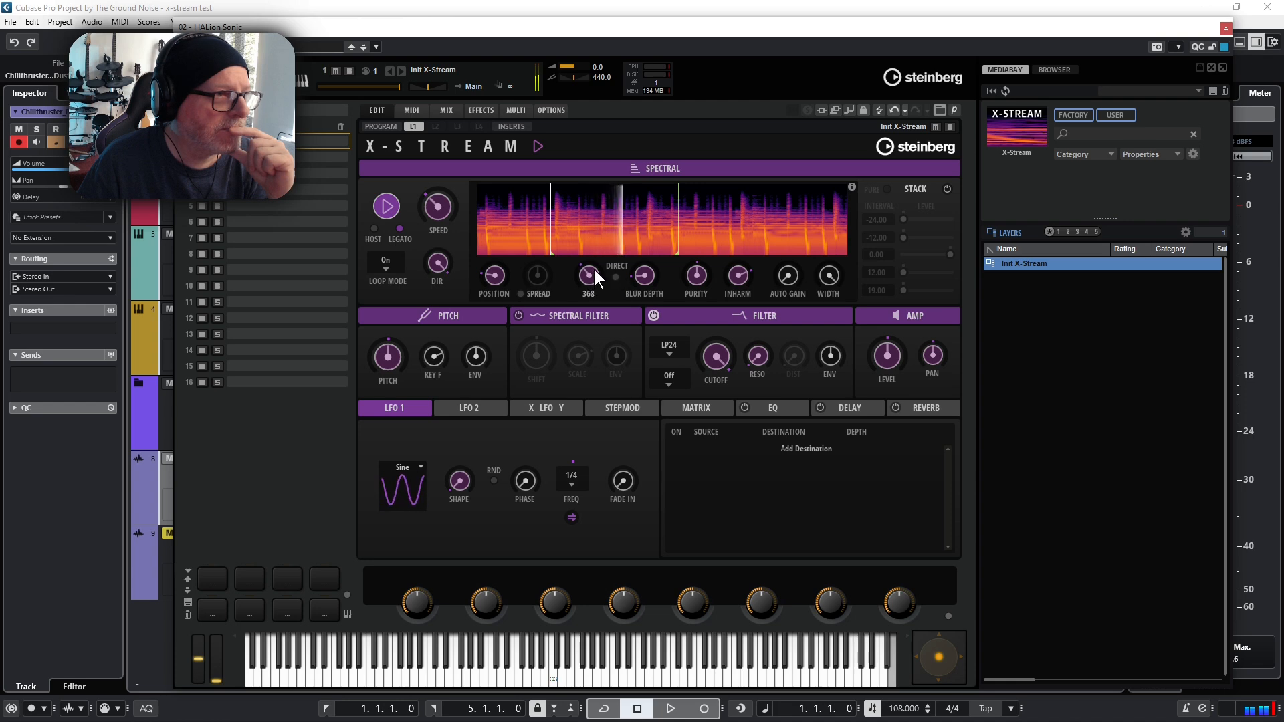
{"action": "left_click_drag", "start_coordinate": [595, 271], "coordinate": [598, 267]}
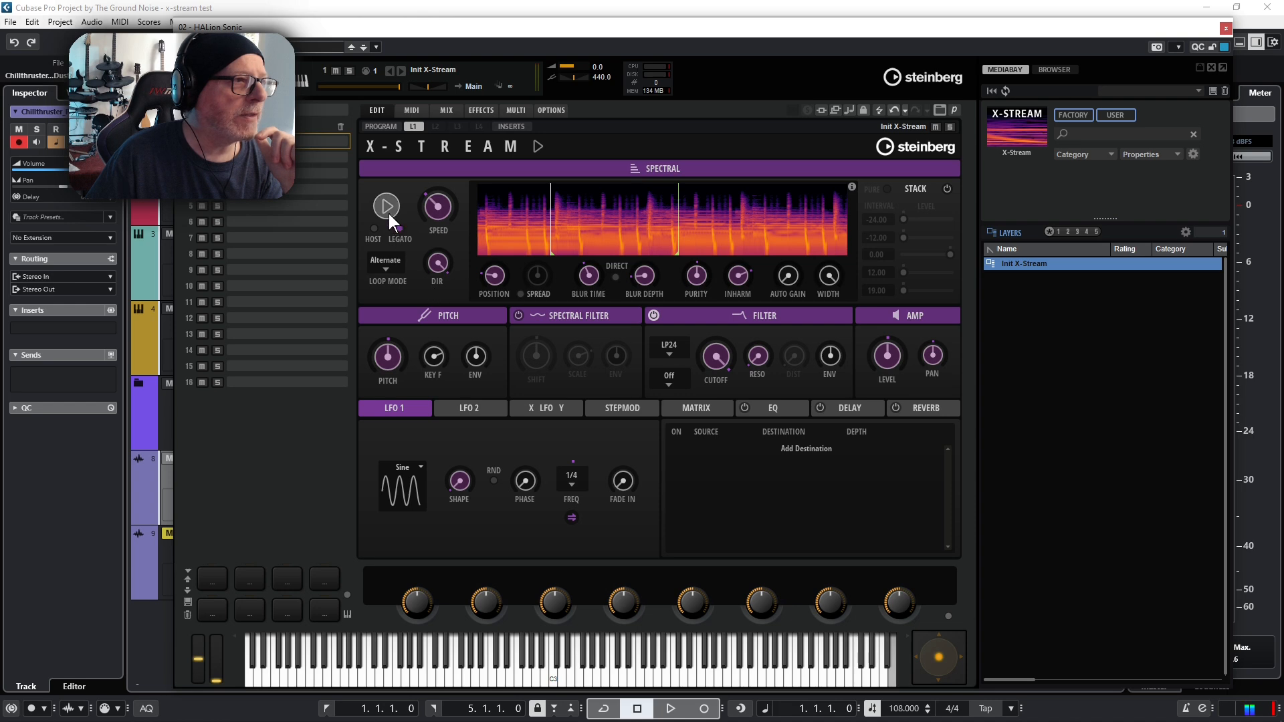
Step: Play the loop in Alternate mode while shortening it at its end, and sweep Blur Time down from about 1624
{"action": "left_click", "coordinate": [388, 214]}
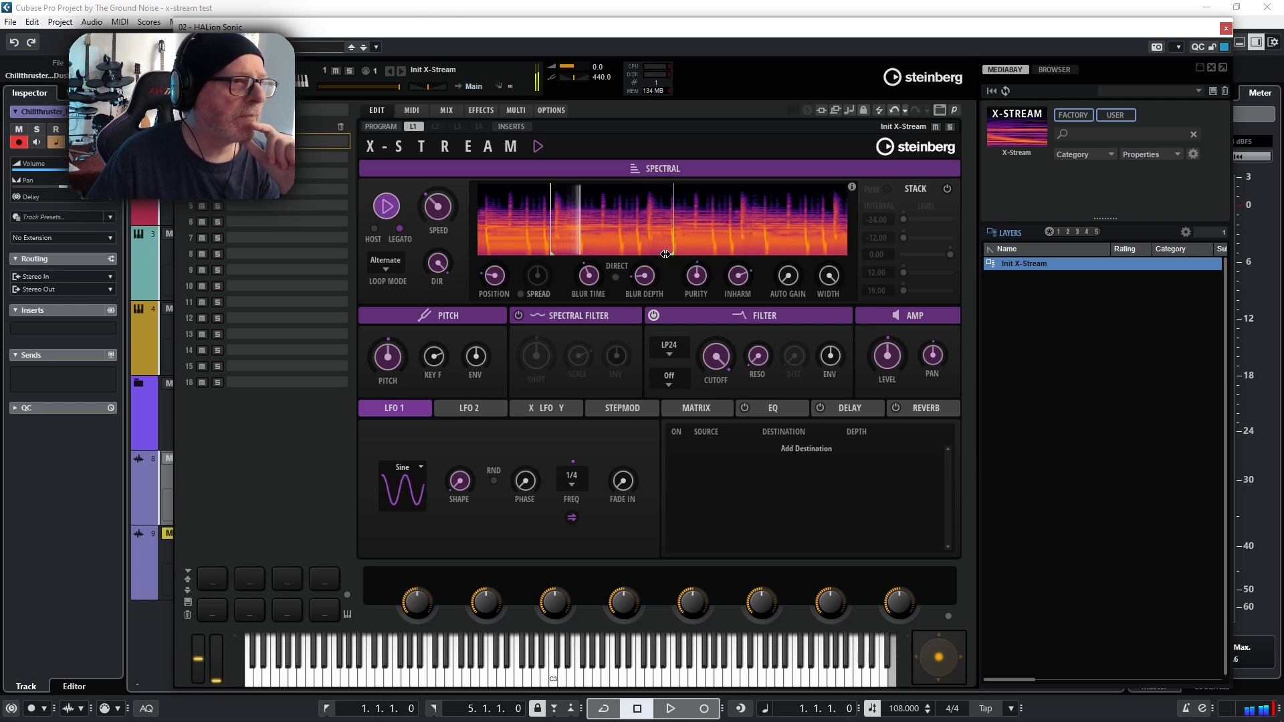
{"action": "left_click_drag", "start_coordinate": [665, 254], "coordinate": [610, 255]}
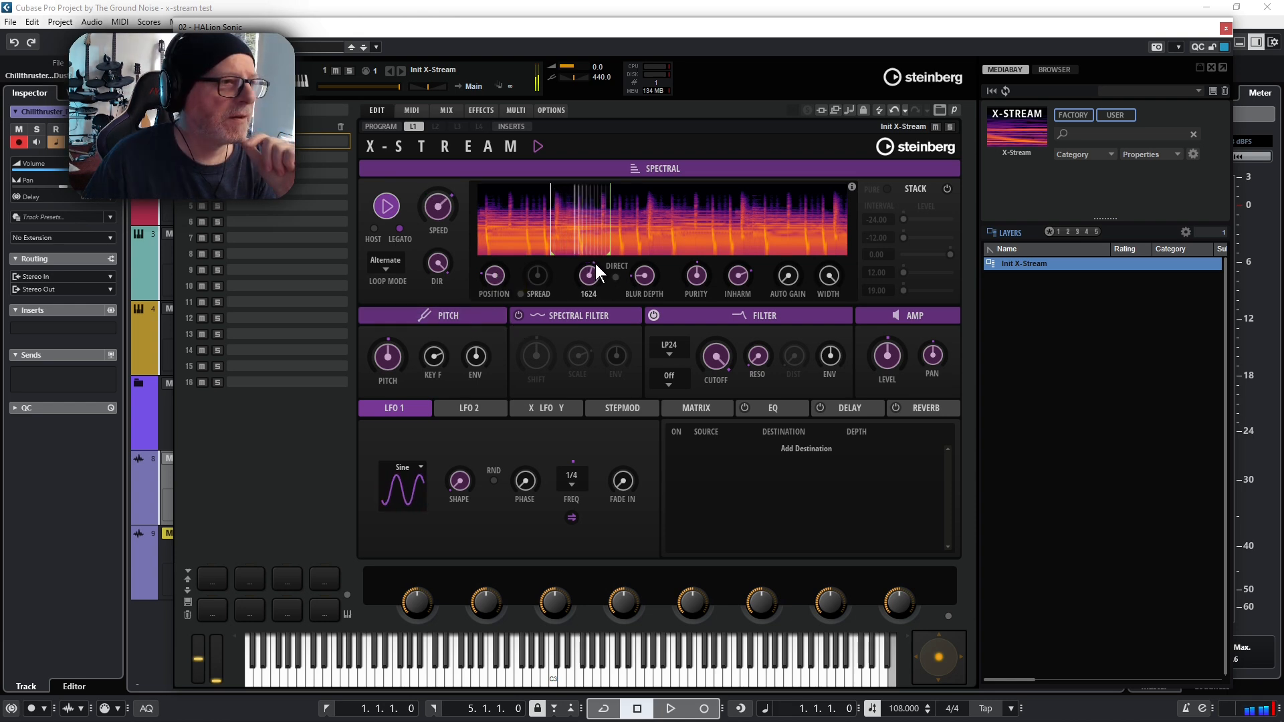
{"action": "left_click_drag", "start_coordinate": [596, 260], "coordinate": [588, 298]}
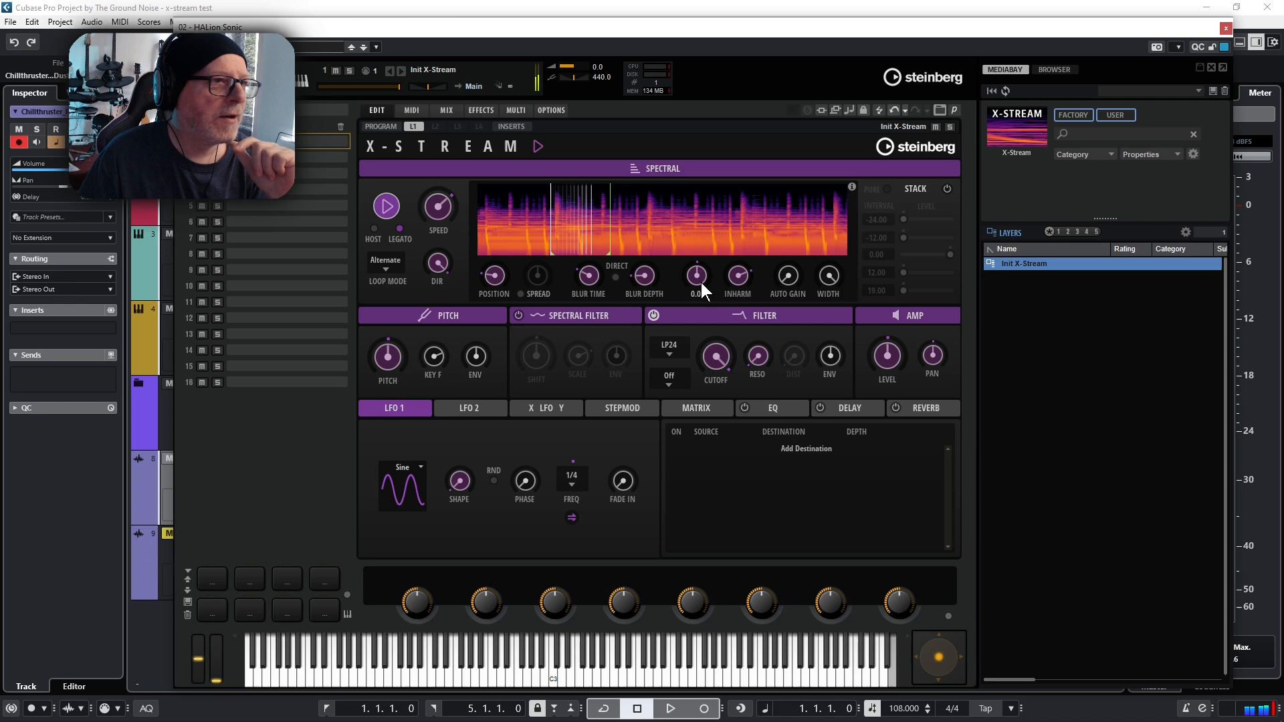
Step: Lower Purity to about -8 while listening, and stop the internal playback
{"action": "mouse_move", "coordinate": [701, 278]}
{"action": "left_mouse_down"}
{"action": "mouse_move", "coordinate": [713, 255]}
{"action": "mouse_move", "coordinate": [700, 303]}
{"action": "mouse_move", "coordinate": [705, 286]}
{"action": "left_mouse_up"}
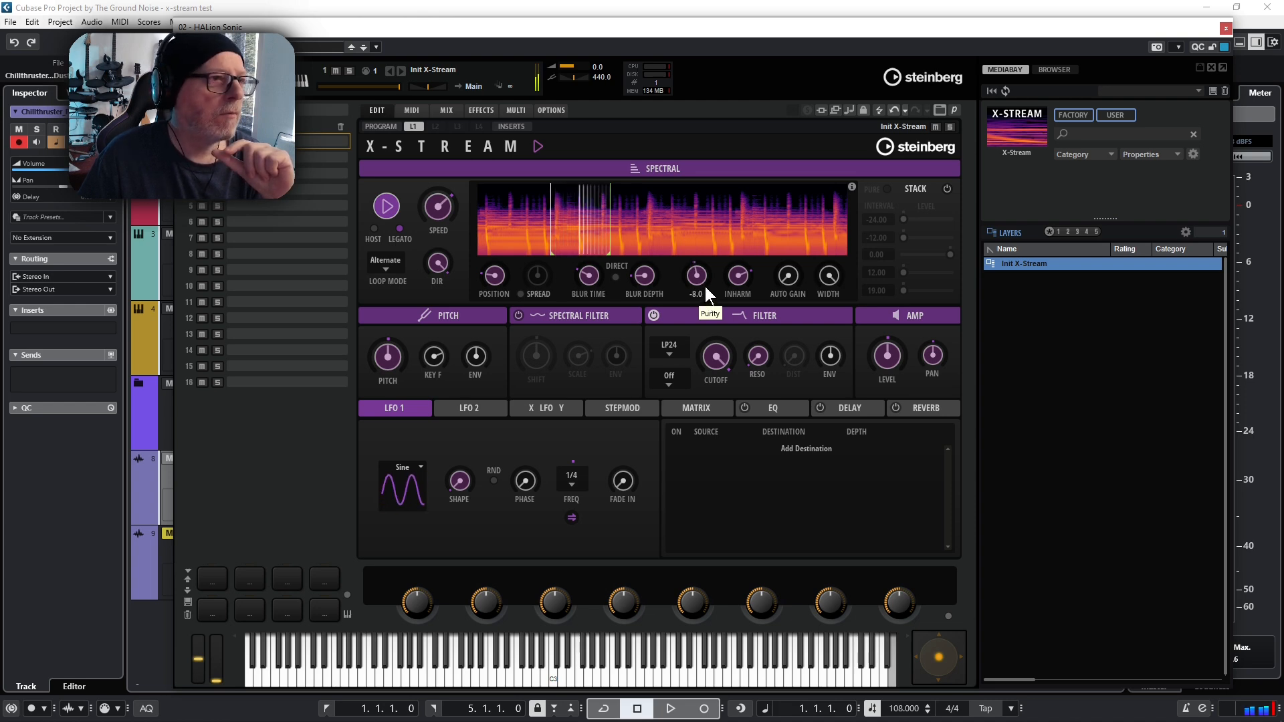
{"action": "left_click", "coordinate": [395, 212]}
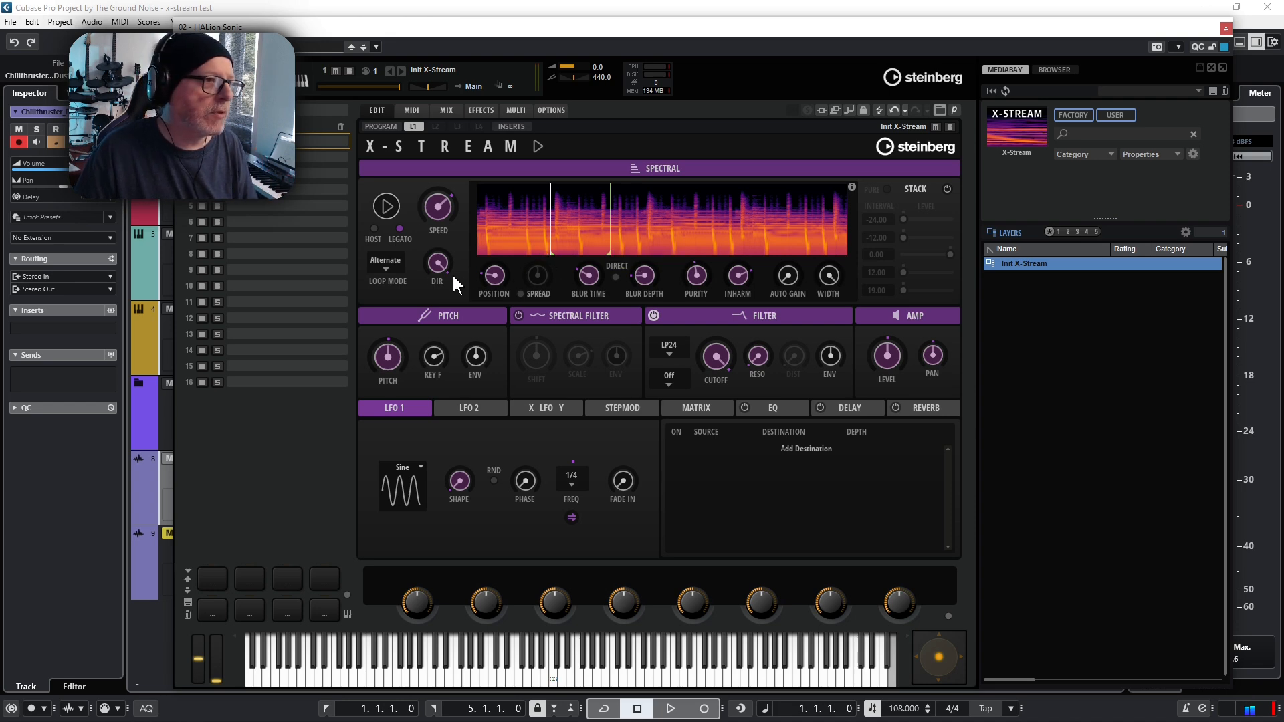
Step: Move the playback position to the loop end, try a Direction of 44 and preview the loop briefly
{"action": "left_click_drag", "start_coordinate": [493, 280], "coordinate": [499, 263]}
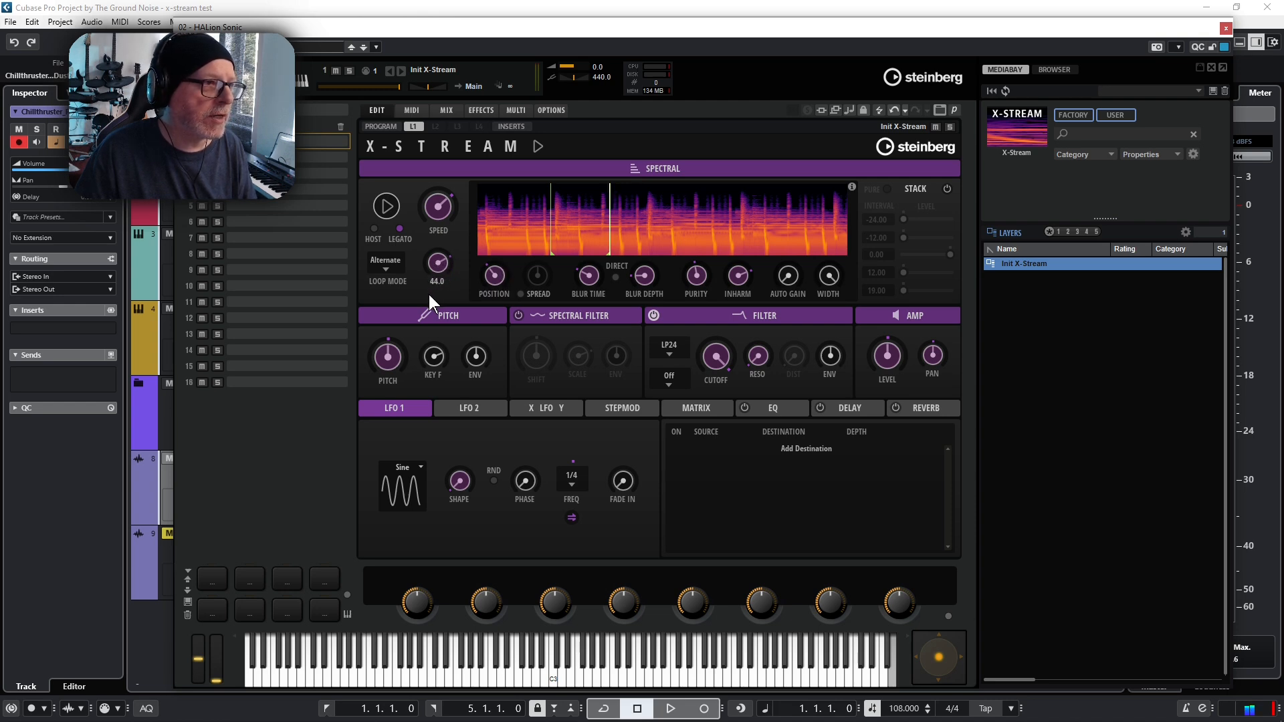
{"action": "left_click", "coordinate": [392, 210]}
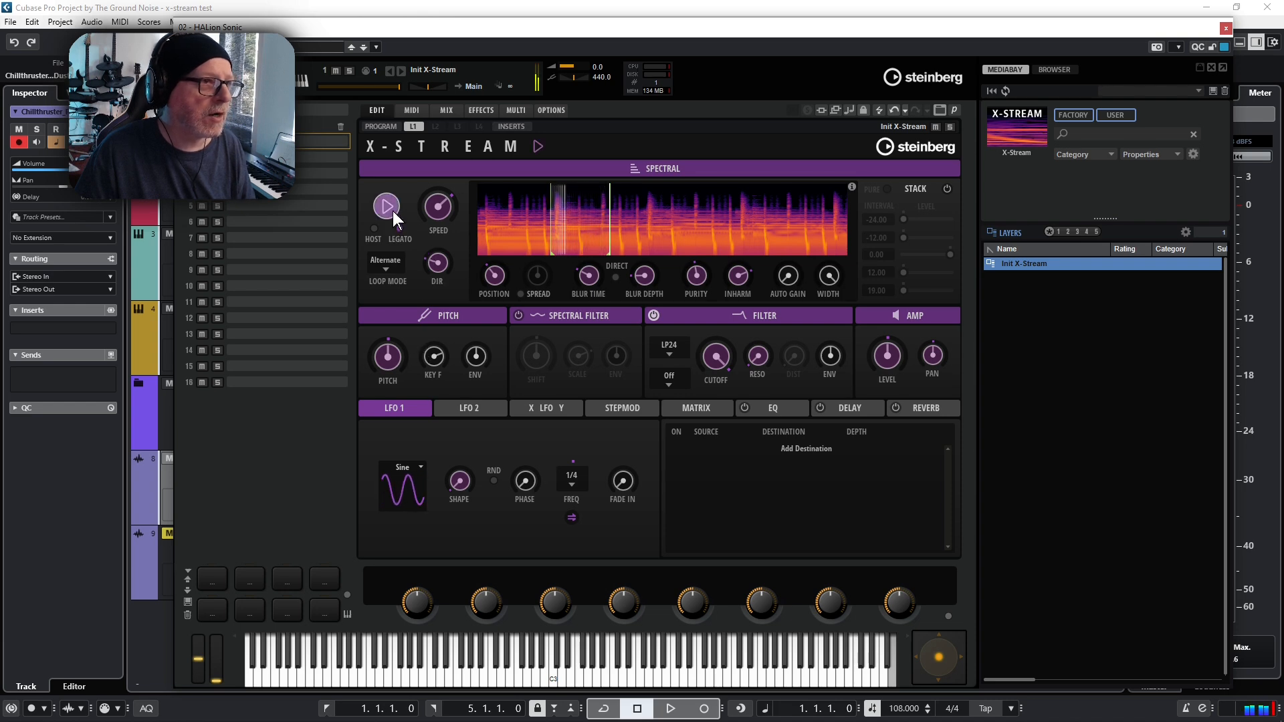
{"action": "left_click", "coordinate": [392, 210]}
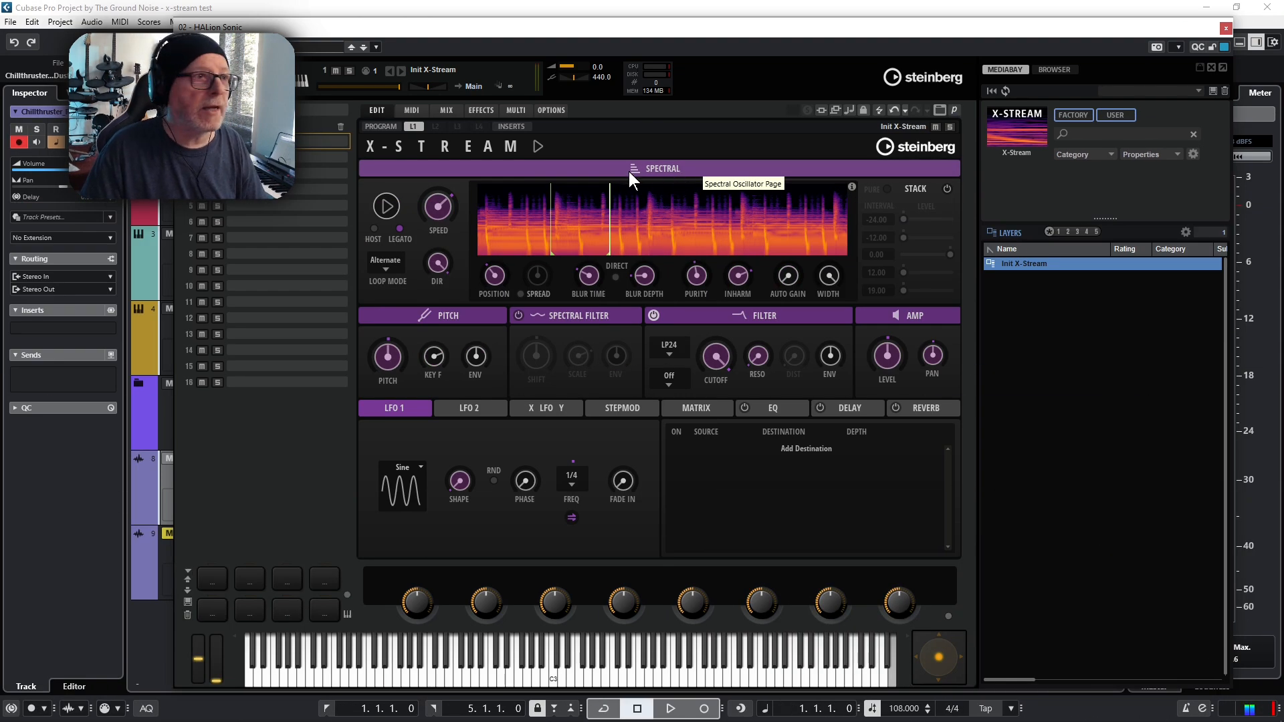
Step: Open the Spectral Oscillator page, enable its filter and shape the curve with points near 82 Hz at -23.6 dB and 816 Hz at 2.8 dB
{"action": "left_click", "coordinate": [654, 170]}
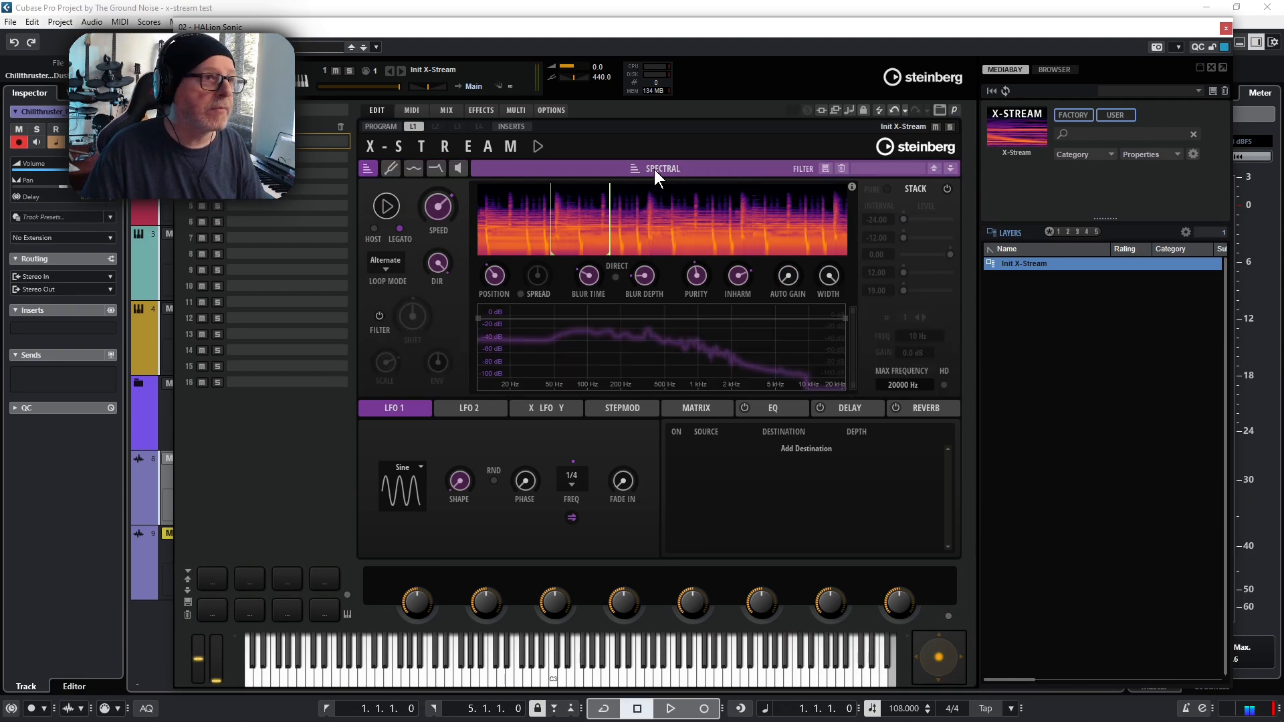
{"action": "left_click", "coordinate": [378, 316]}
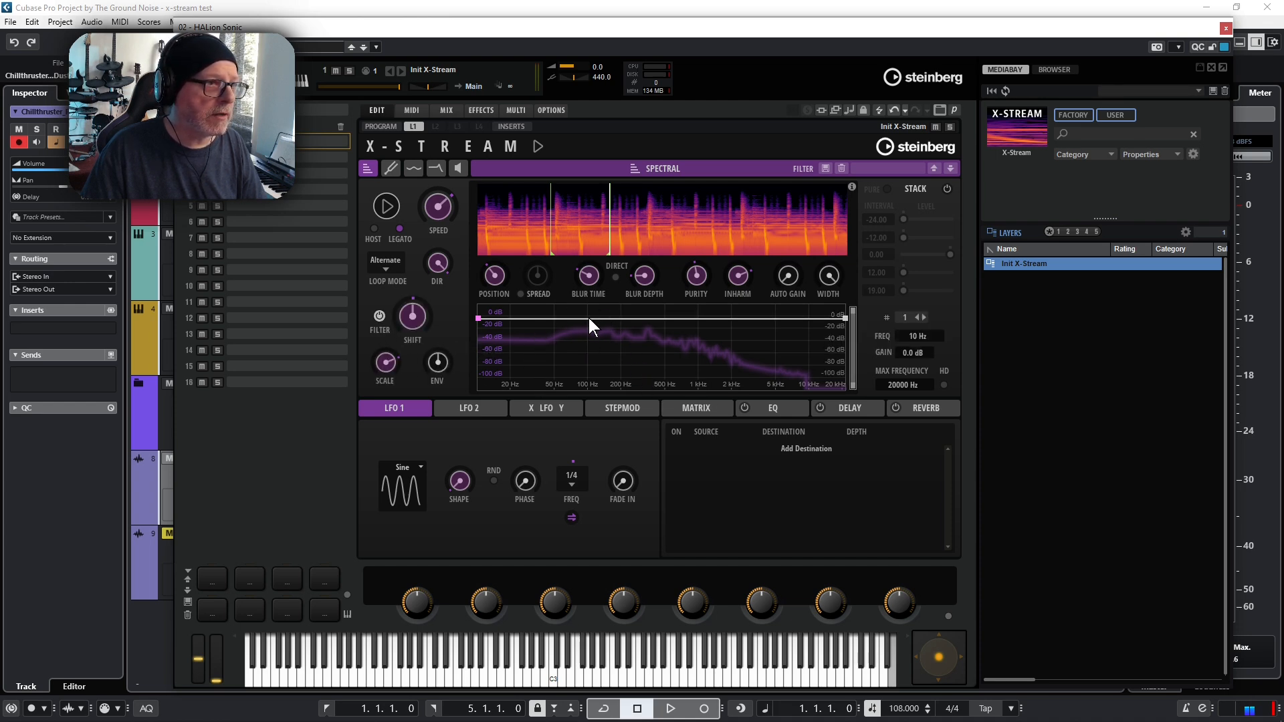
{"action": "left_click_drag", "start_coordinate": [580, 318], "coordinate": [579, 332]}
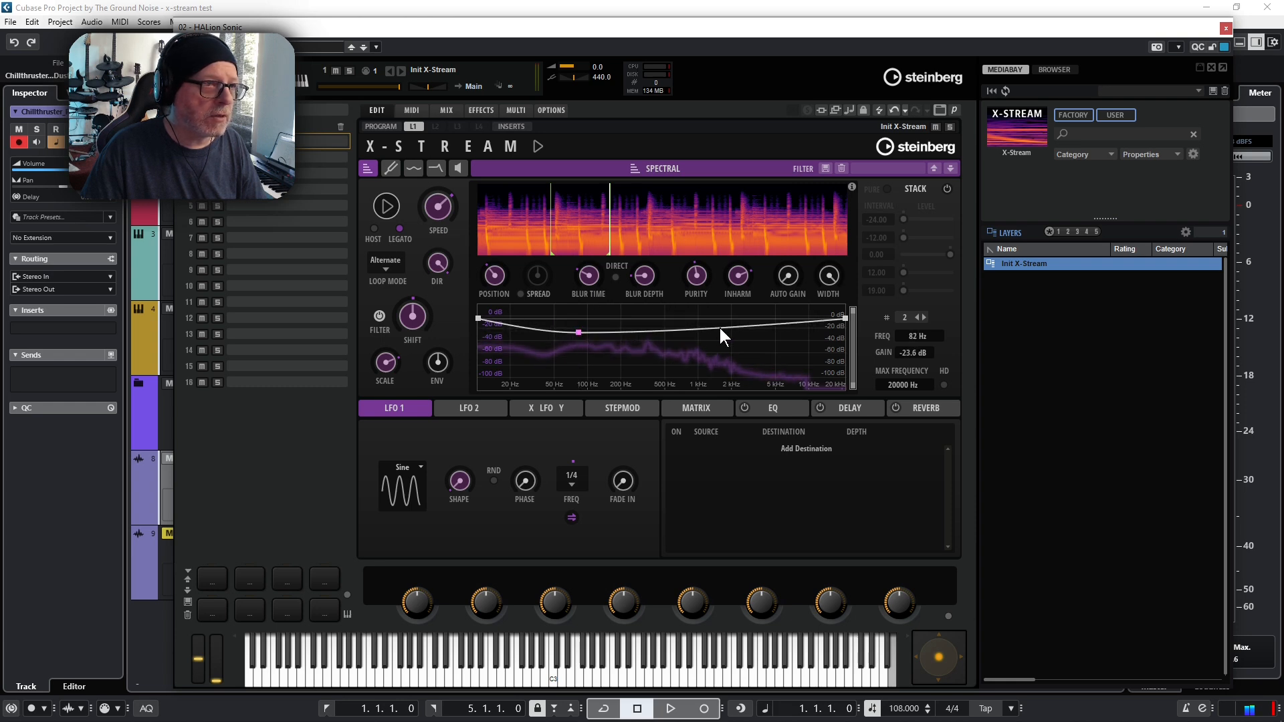
{"action": "left_click_drag", "start_coordinate": [719, 326], "coordinate": [687, 317]}
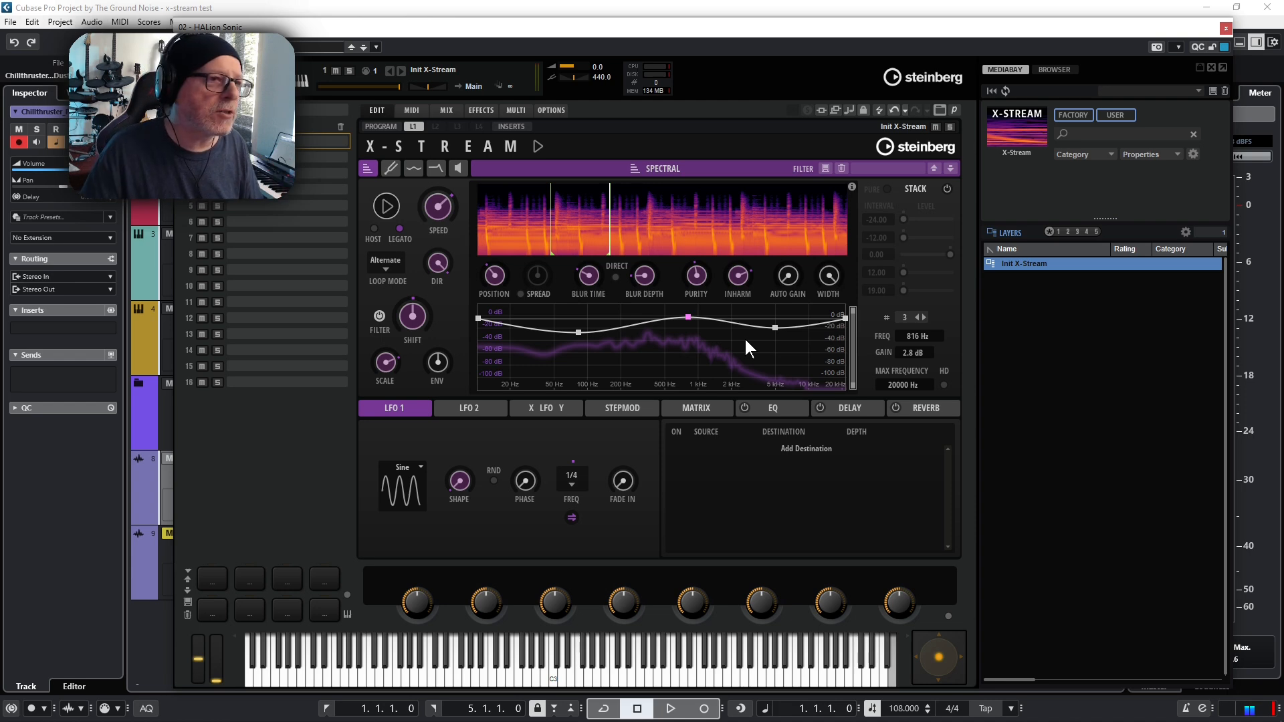
Step: Preview the sound and flatten the spectral filter curve, moving points to about 73 Hz at 0.5 dB and 5048 Hz at -5.2 dB
{"action": "left_click", "coordinate": [384, 207]}
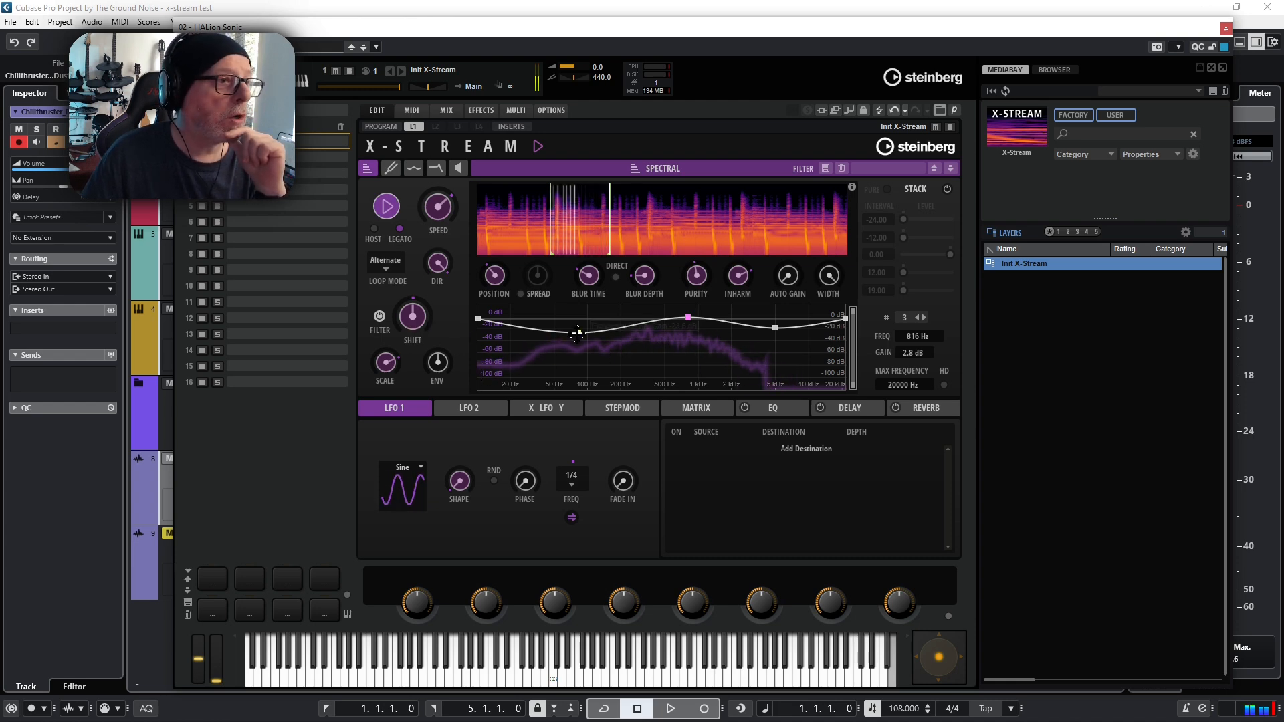
{"action": "mouse_move", "coordinate": [576, 333]}
{"action": "left_mouse_down"}
{"action": "mouse_move", "coordinate": [573, 362]}
{"action": "mouse_move", "coordinate": [572, 318]}
{"action": "left_mouse_up"}
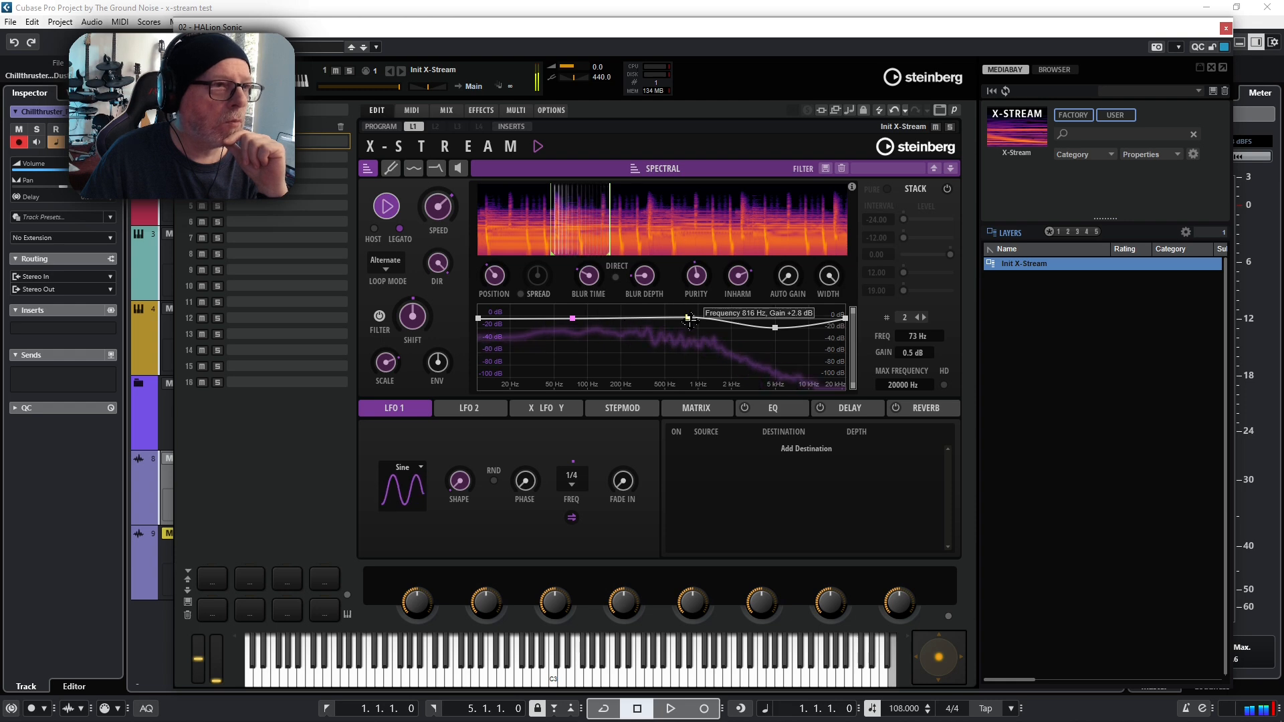
{"action": "mouse_move", "coordinate": [689, 320]}
{"action": "left_mouse_down"}
{"action": "mouse_move", "coordinate": [682, 335]}
{"action": "mouse_move", "coordinate": [695, 311]}
{"action": "left_mouse_up"}
{"action": "mouse_move", "coordinate": [696, 323]}
{"action": "left_mouse_down"}
{"action": "mouse_move", "coordinate": [701, 312]}
{"action": "mouse_move", "coordinate": [695, 323]}
{"action": "left_mouse_up"}
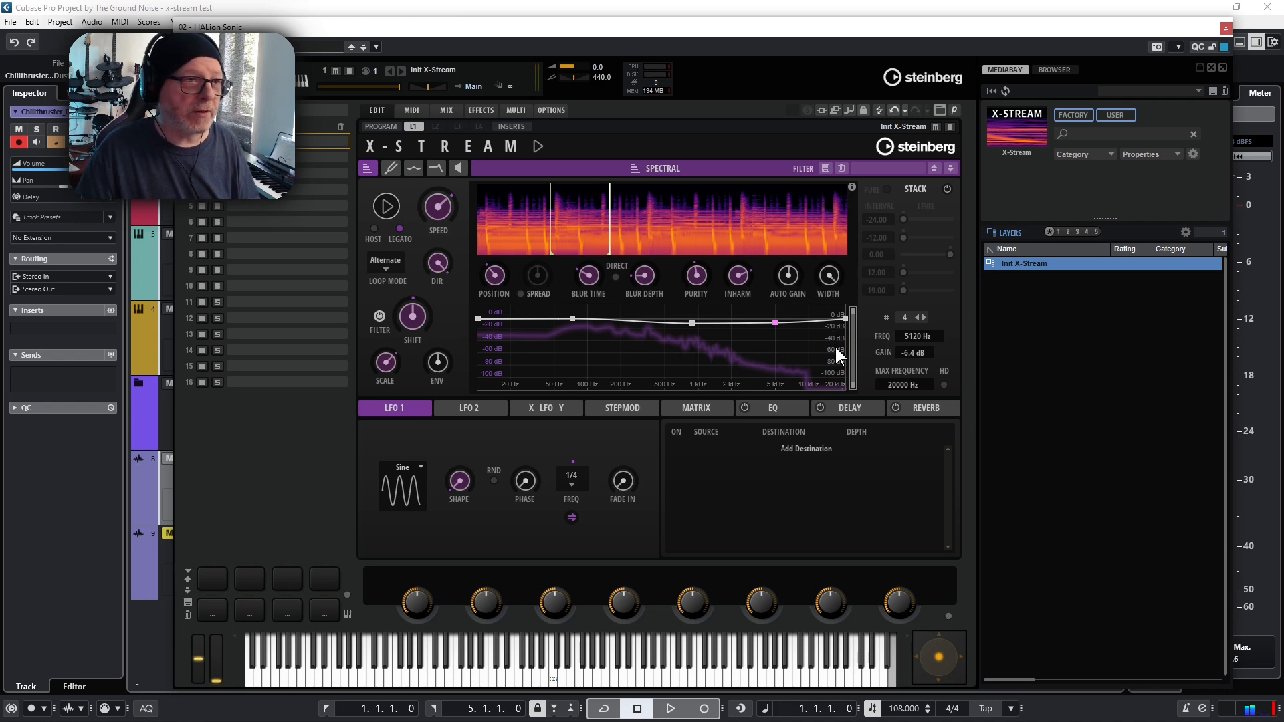
{"action": "left_click_drag", "start_coordinate": [775, 322], "coordinate": [775, 322]}
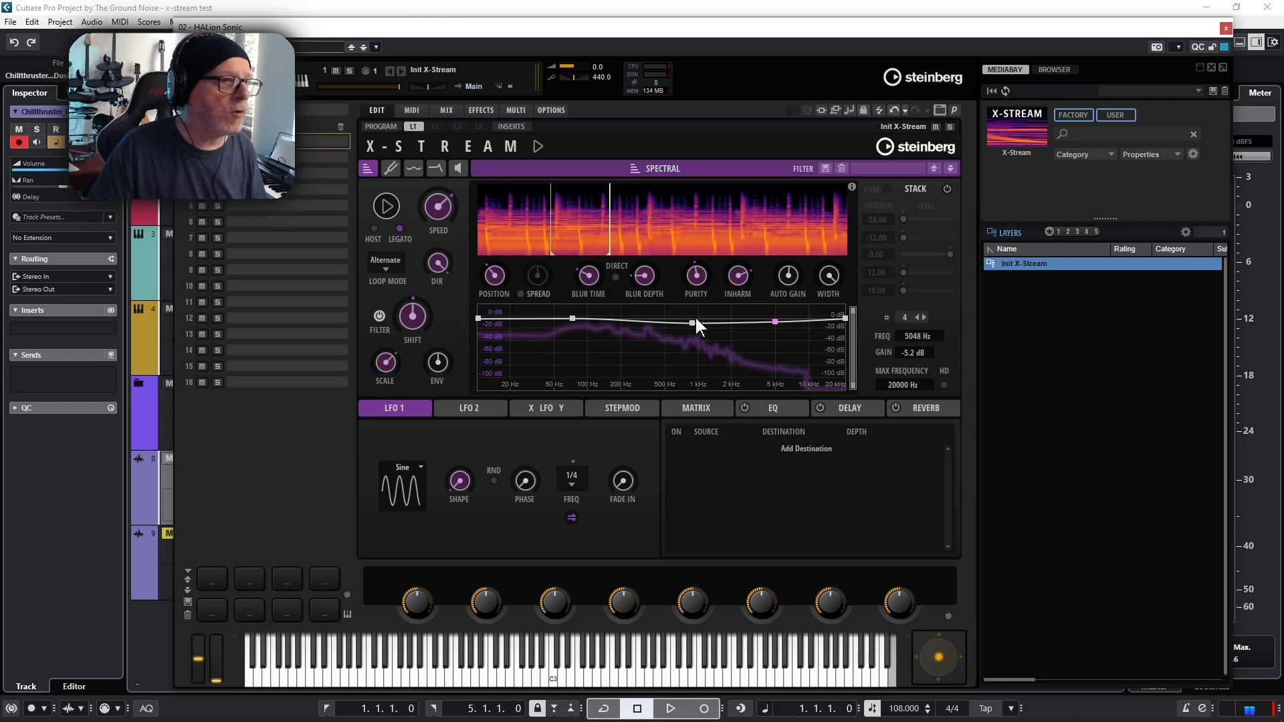
{"action": "mouse_move", "coordinate": [692, 323]}
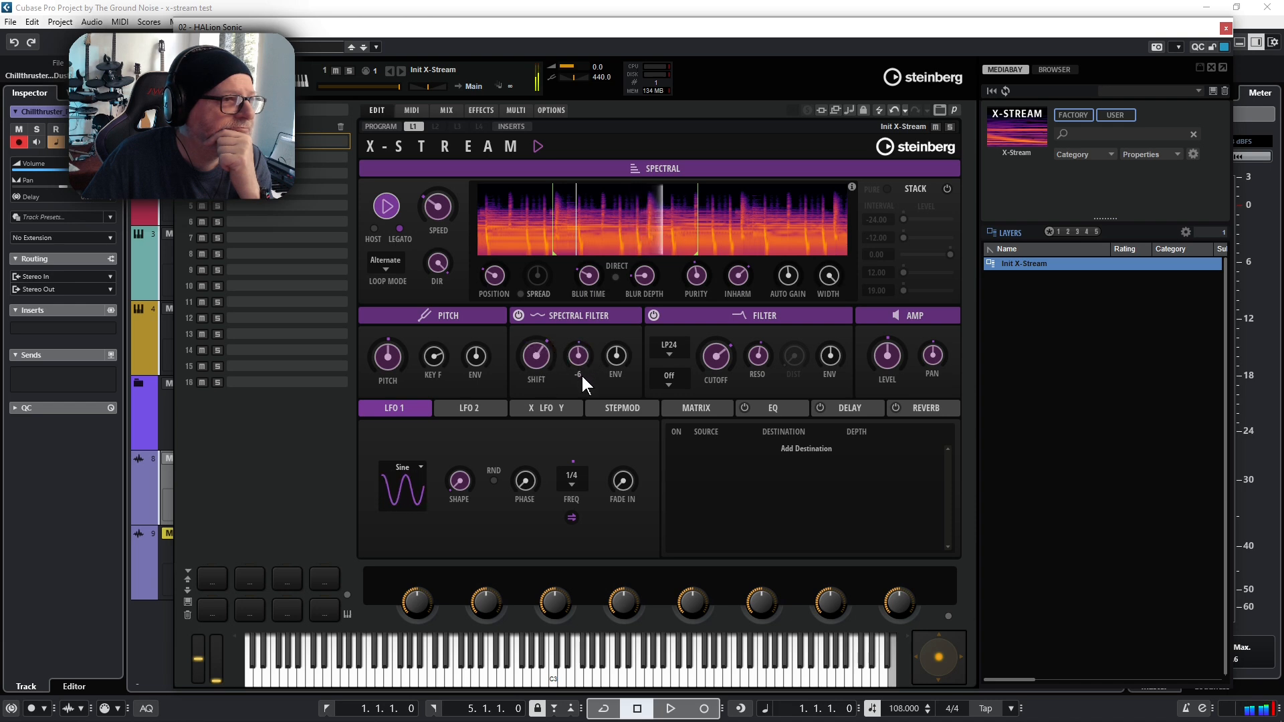
Step: Lower the spectral filter's Scale and bring the LP24 filter cutoff down to about 1 kHz during playback
{"action": "left_click_drag", "start_coordinate": [580, 382], "coordinate": [533, 384]}
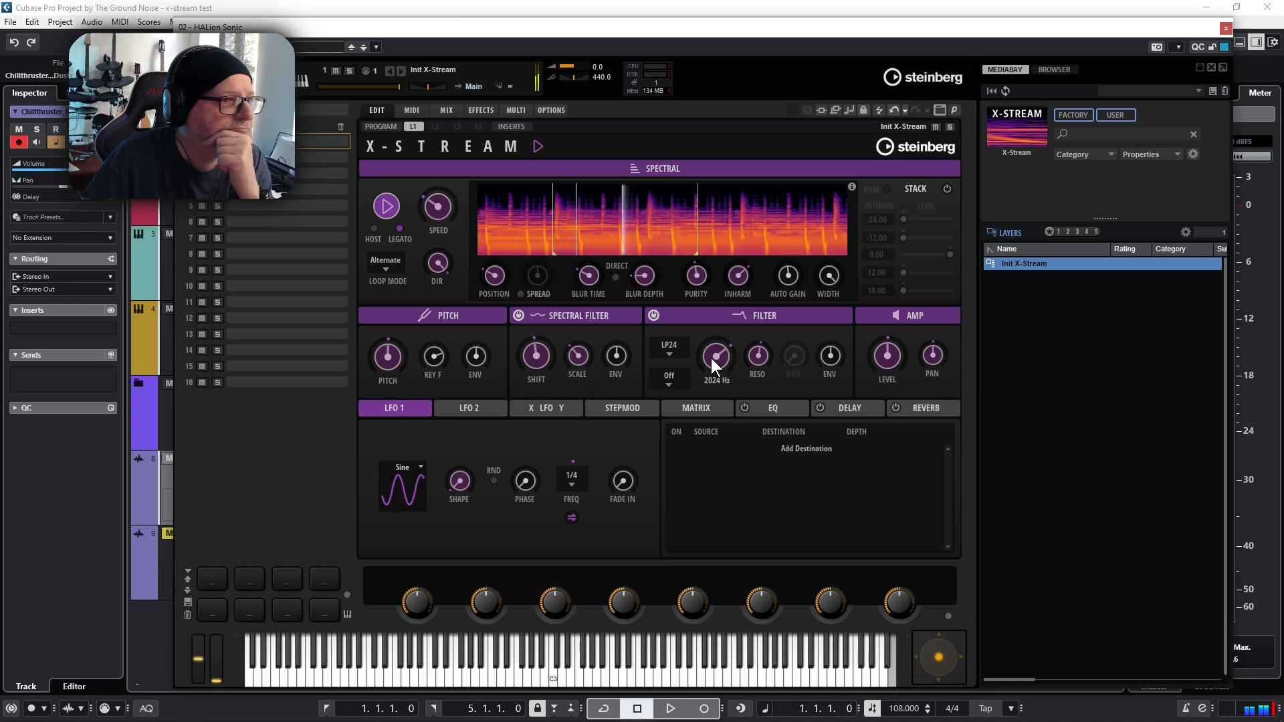
{"action": "left_click_drag", "start_coordinate": [711, 359], "coordinate": [711, 375]}
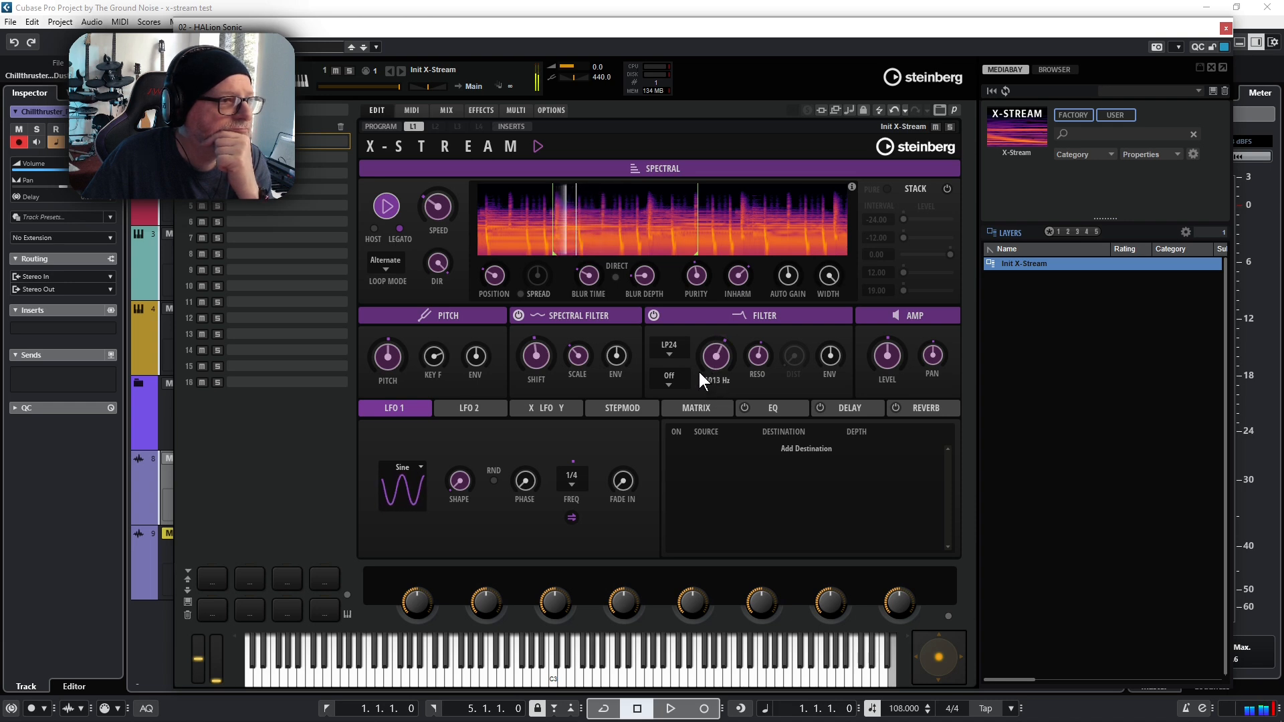
Step: Assign LFO 1 to the filter Cutoff with a depth of 28 and set its frequency to 1/2 dotted
{"action": "left_click_drag", "start_coordinate": [420, 405], "coordinate": [713, 359]}
{"action": "left_click_drag", "start_coordinate": [863, 448], "coordinate": [868, 448]}
{"action": "left_click", "coordinate": [572, 486]}
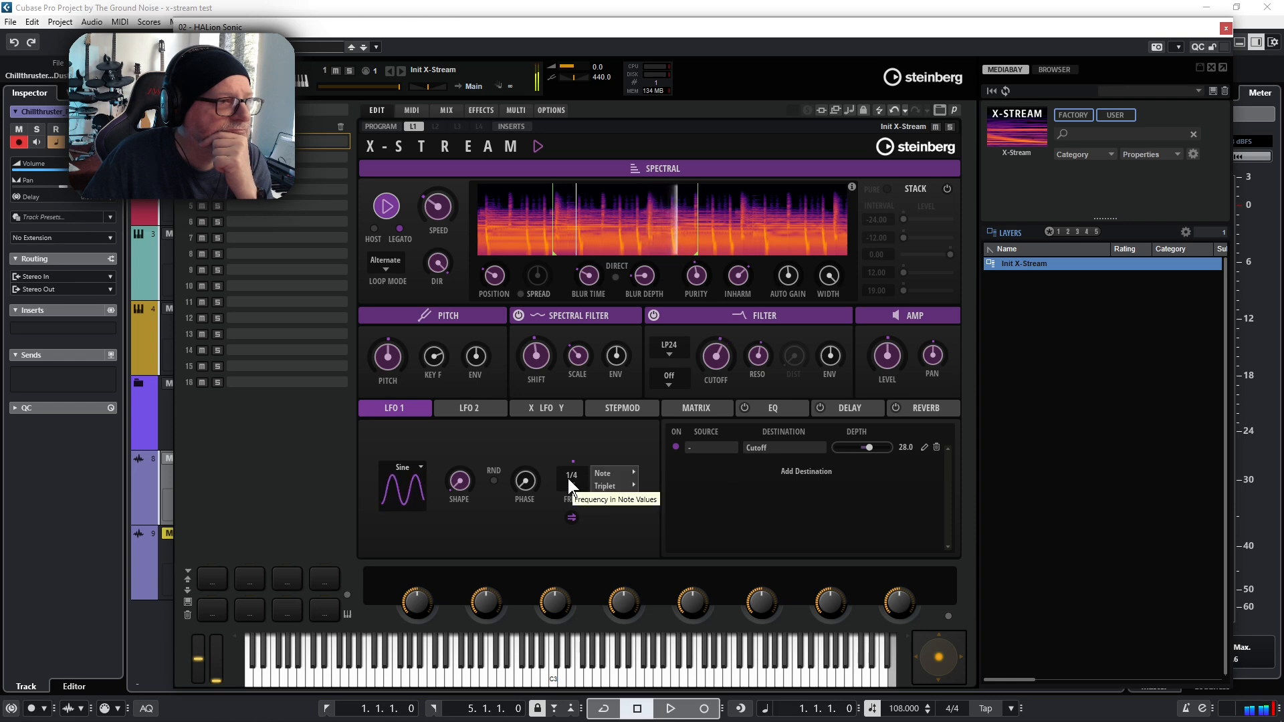
{"action": "mouse_move", "coordinate": [609, 472]}
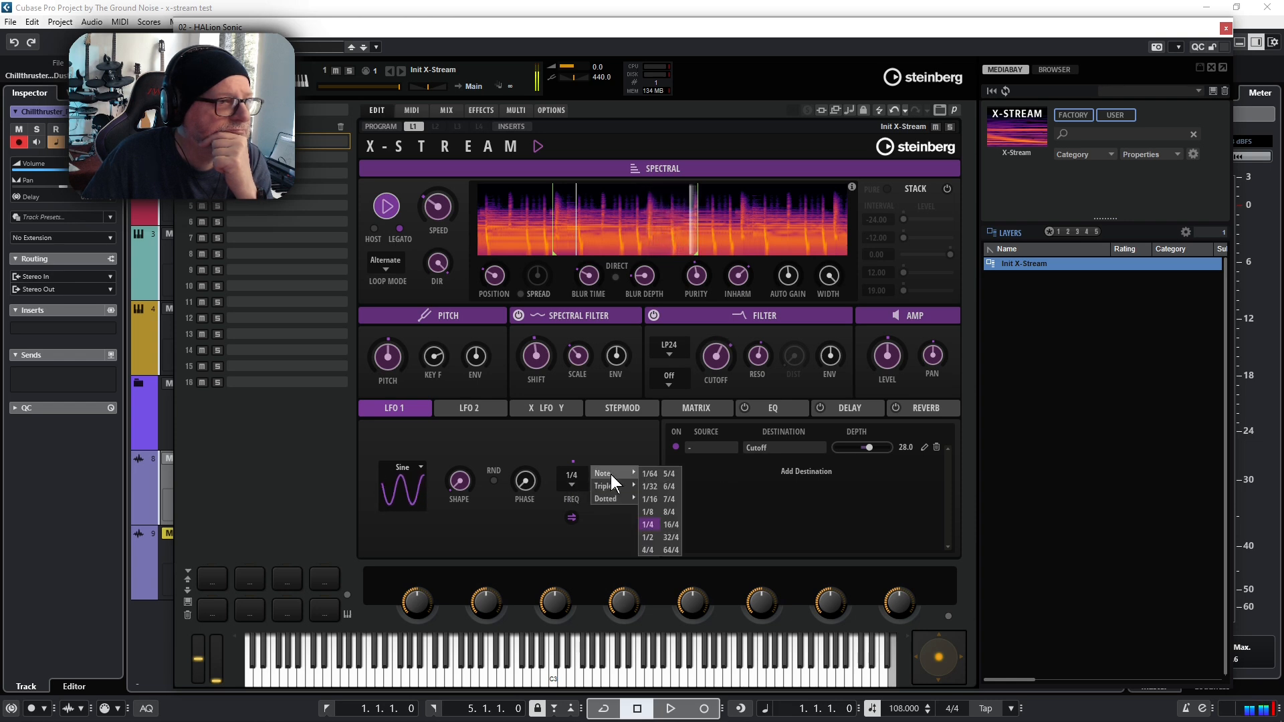
{"action": "mouse_move", "coordinate": [605, 499]}
{"action": "left_click", "coordinate": [649, 537]}
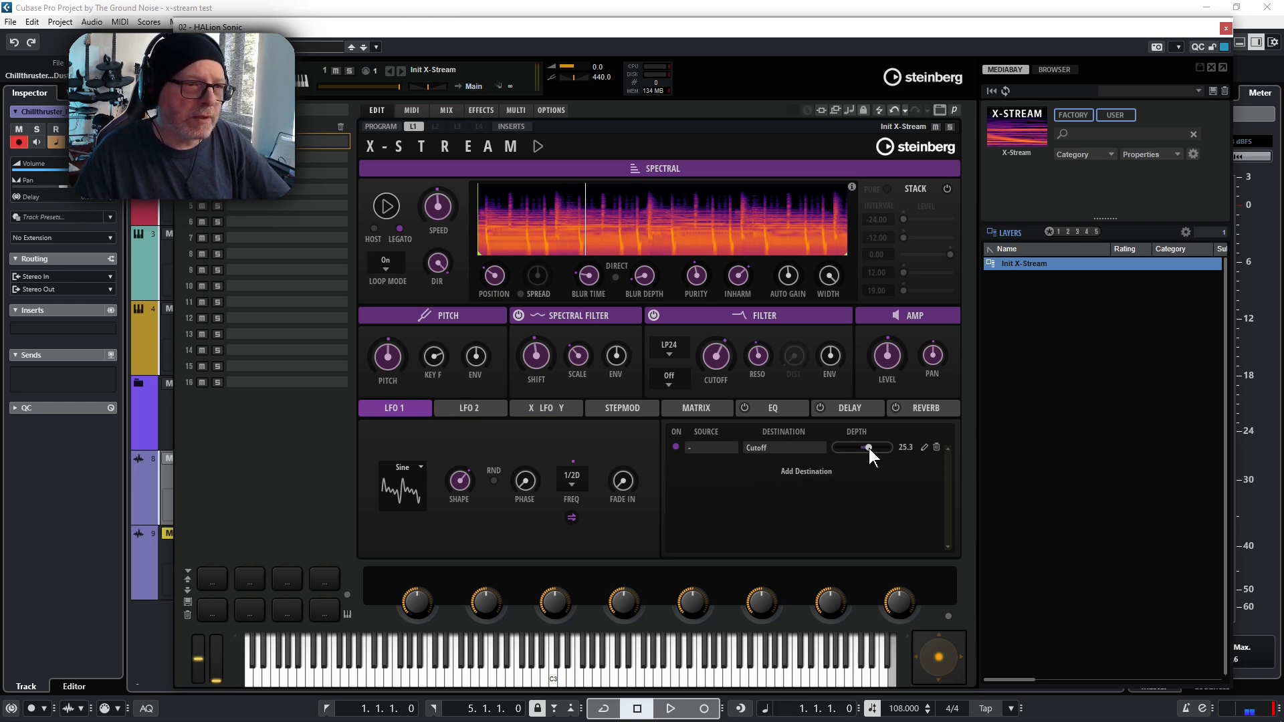
Step: Set the Cutoff modulation depth to 12 and look through the available modulation destinations, keeping Cutoff
{"action": "left_click_drag", "start_coordinate": [865, 448], "coordinate": [865, 448]}
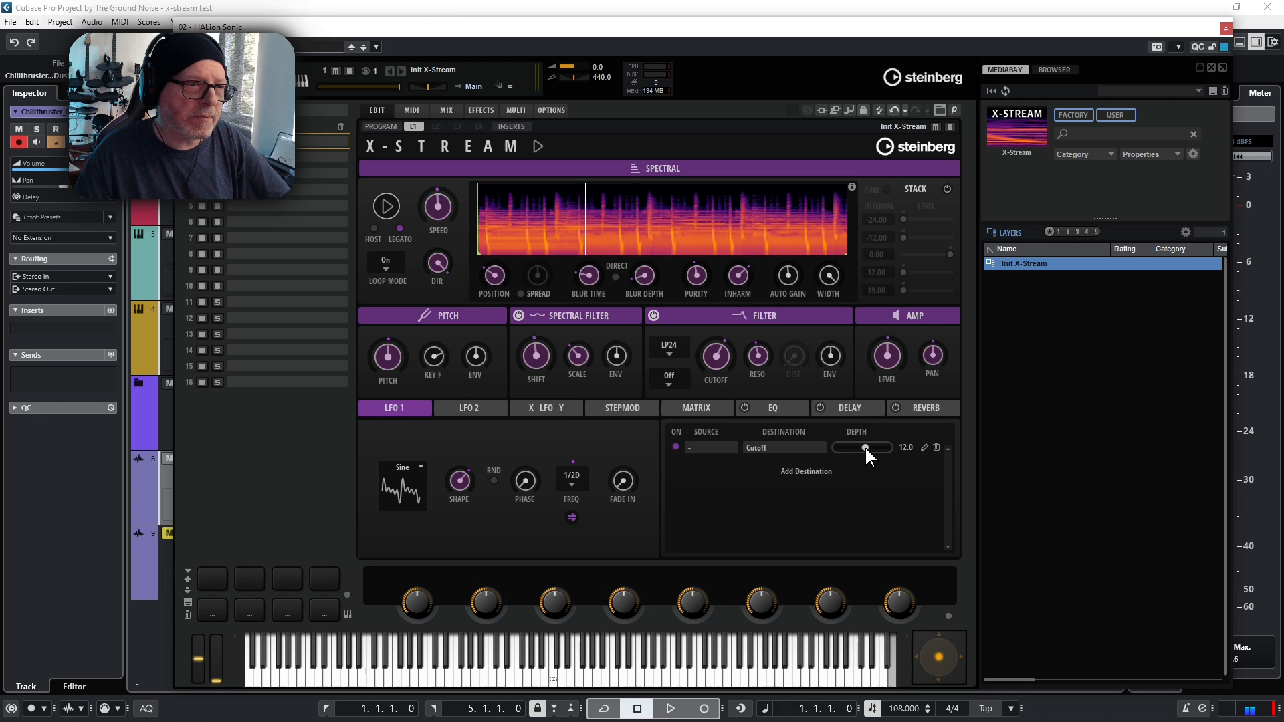
{"action": "left_click", "coordinate": [791, 449]}
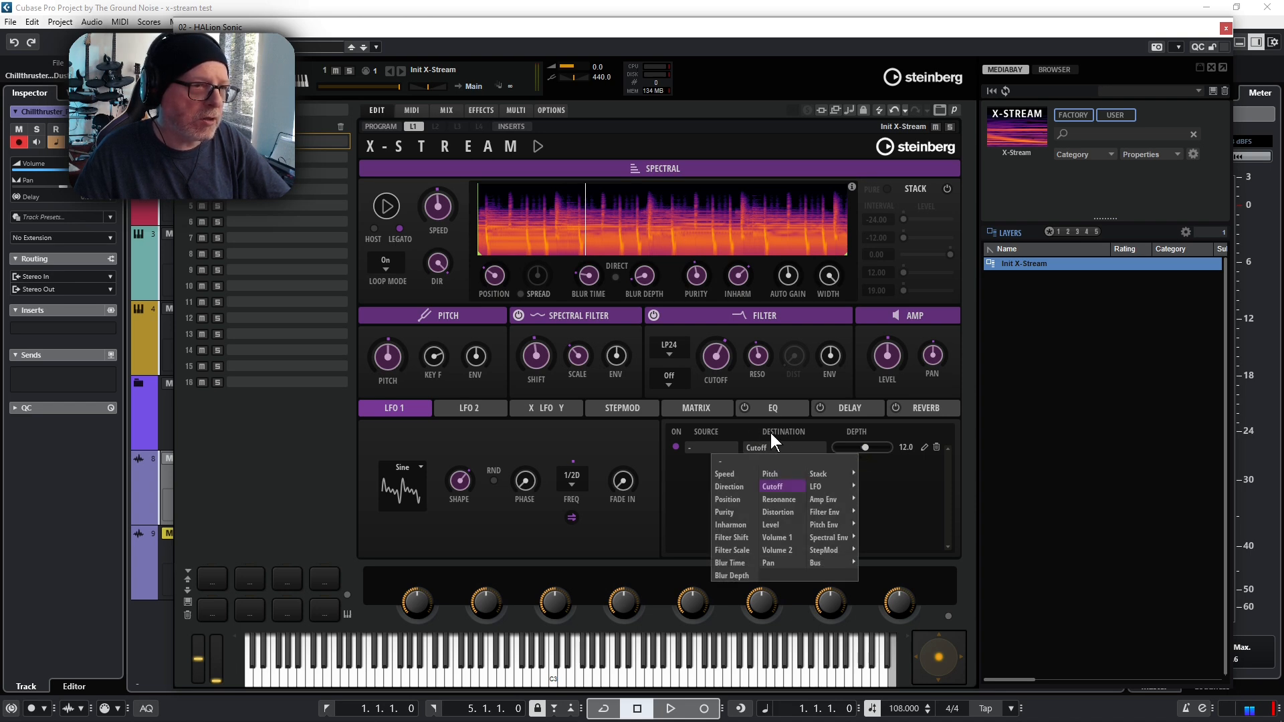
{"action": "left_click", "coordinate": [771, 433]}
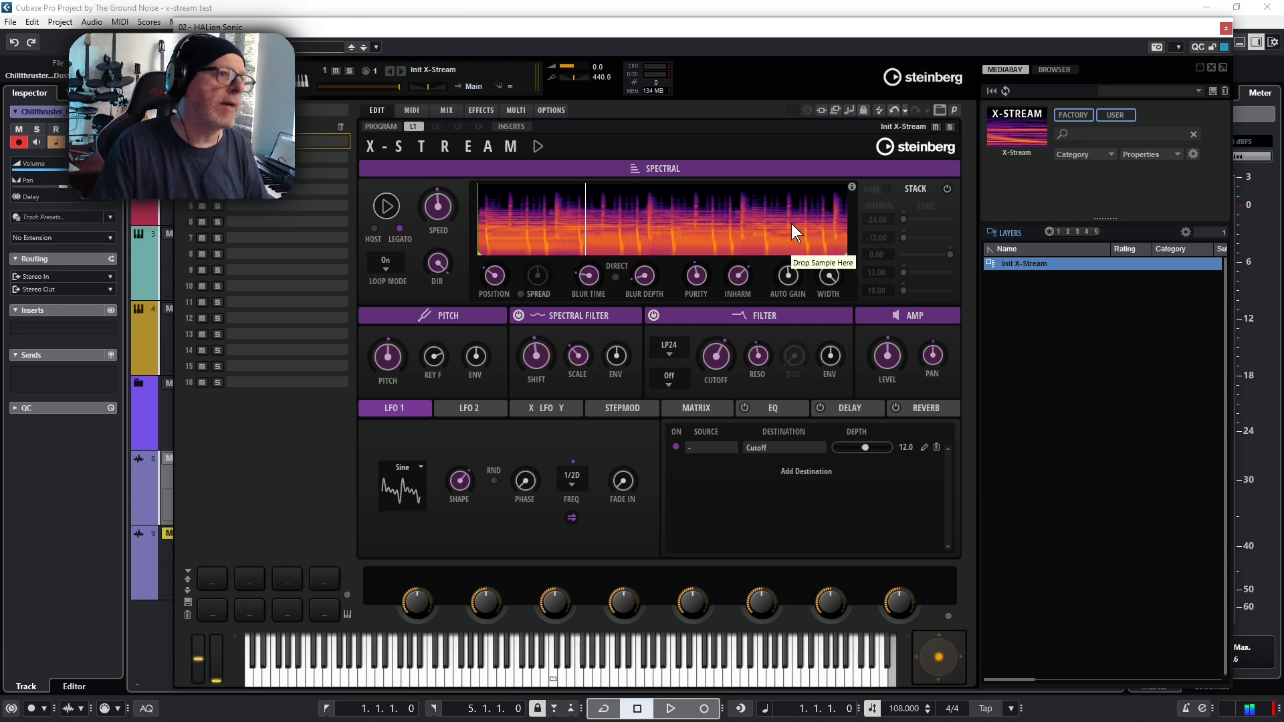
Step: Raise the X-Stream playback speed to its upper end
{"action": "left_click_drag", "start_coordinate": [443, 206], "coordinate": [456, 134]}
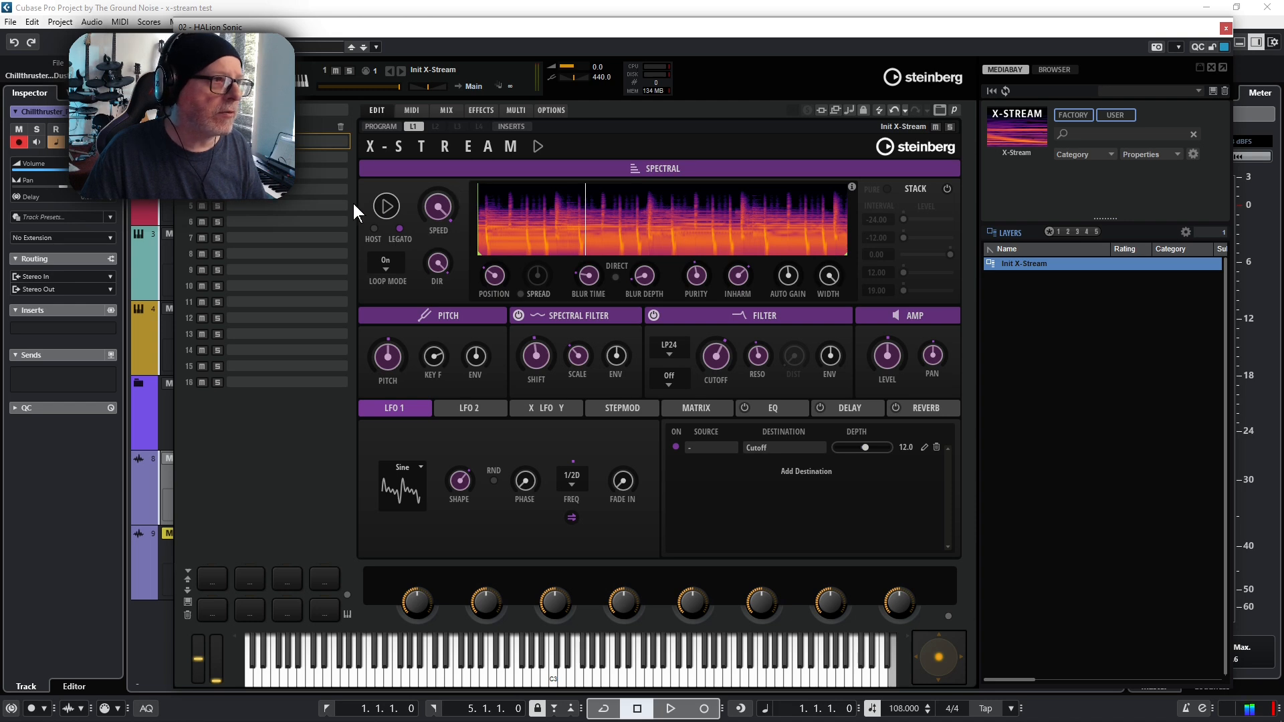
Step: Play the loop at high speed and adjust Blur Time, Blur Depth to about 18.5, and Purity while listening
{"action": "left_click", "coordinate": [388, 207]}
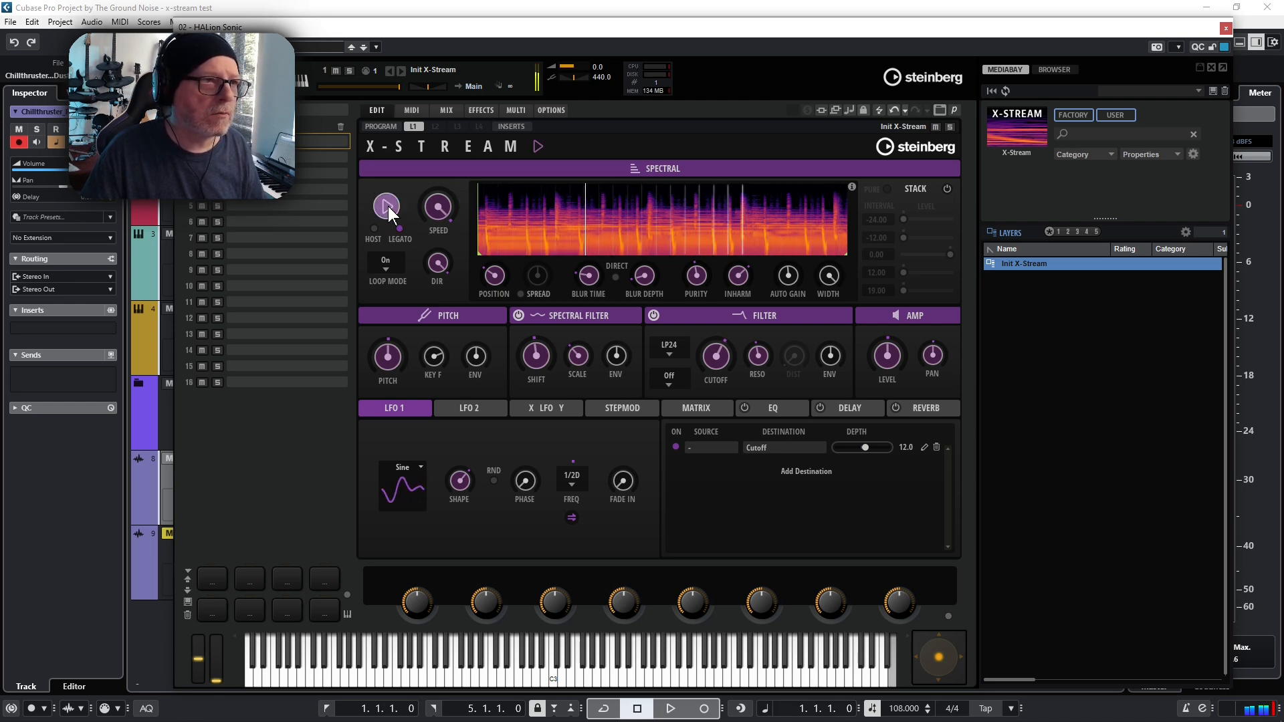
{"action": "left_click_drag", "start_coordinate": [591, 275], "coordinate": [591, 279]}
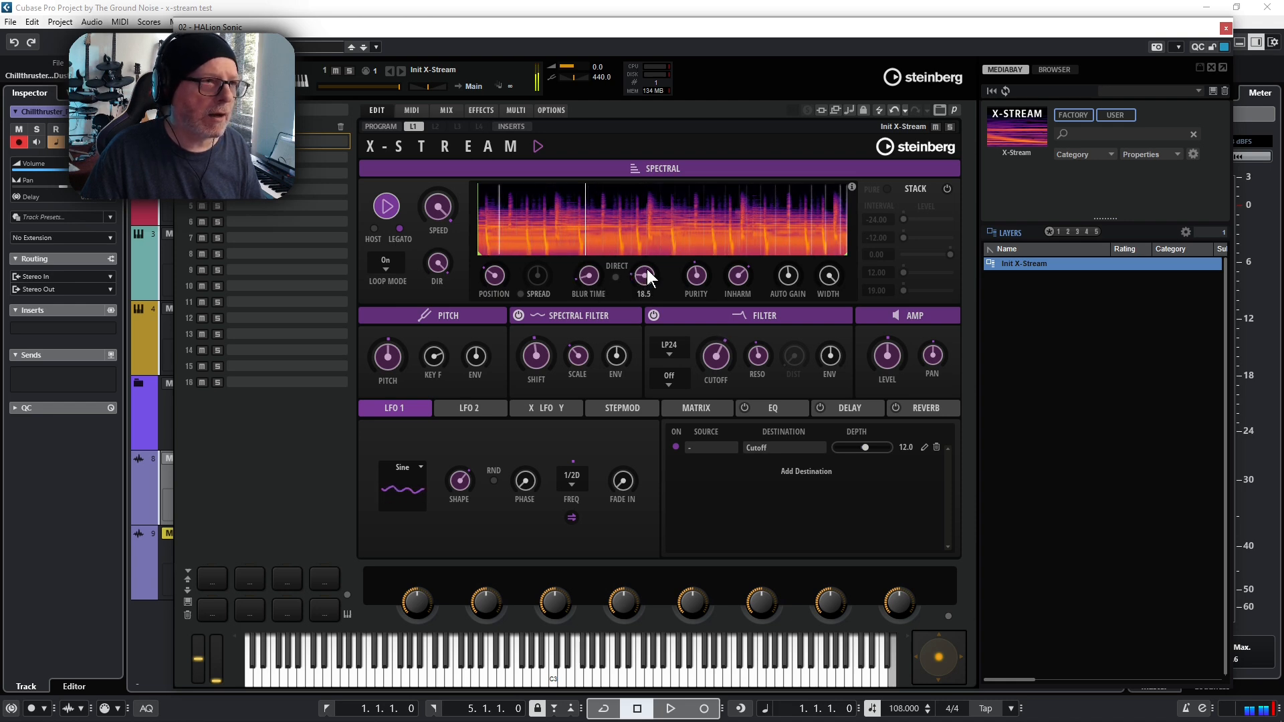
{"action": "left_click_drag", "start_coordinate": [712, 257], "coordinate": [700, 290]}
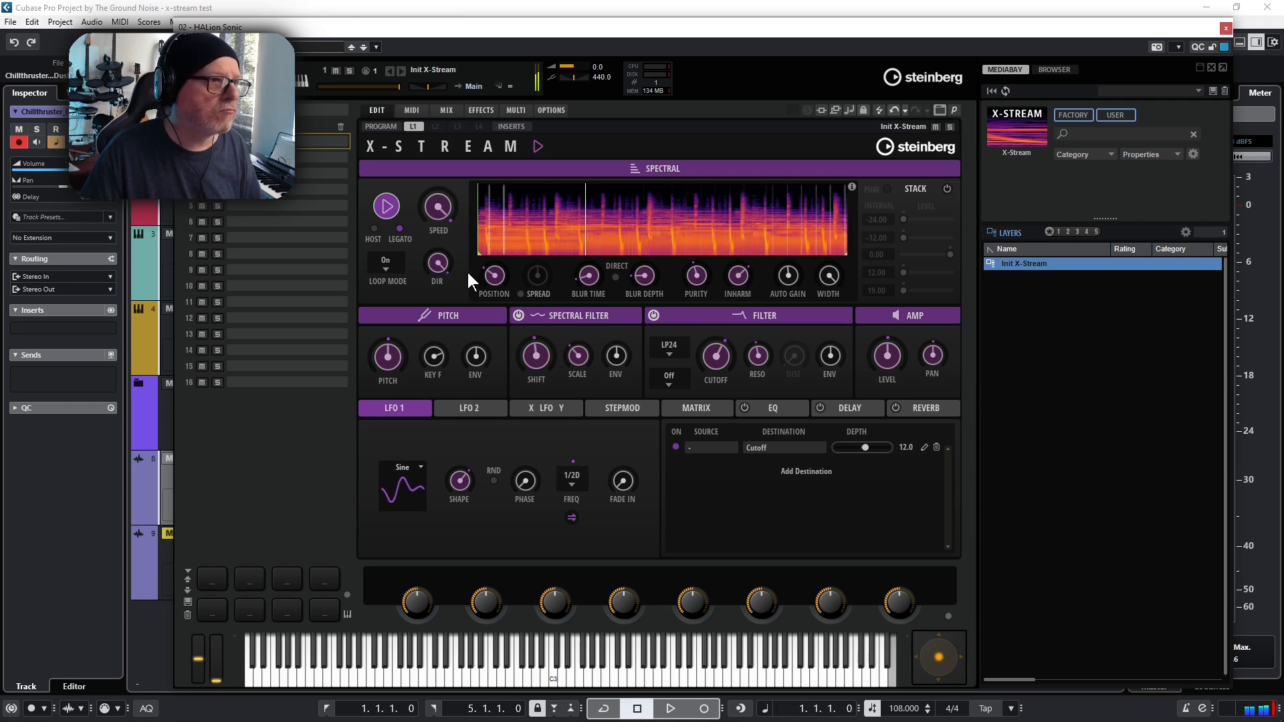
Step: Stop playback, lower the Speed to about 5.6, then play again and move the Position to the start of the sample
{"action": "left_click", "coordinate": [386, 204]}
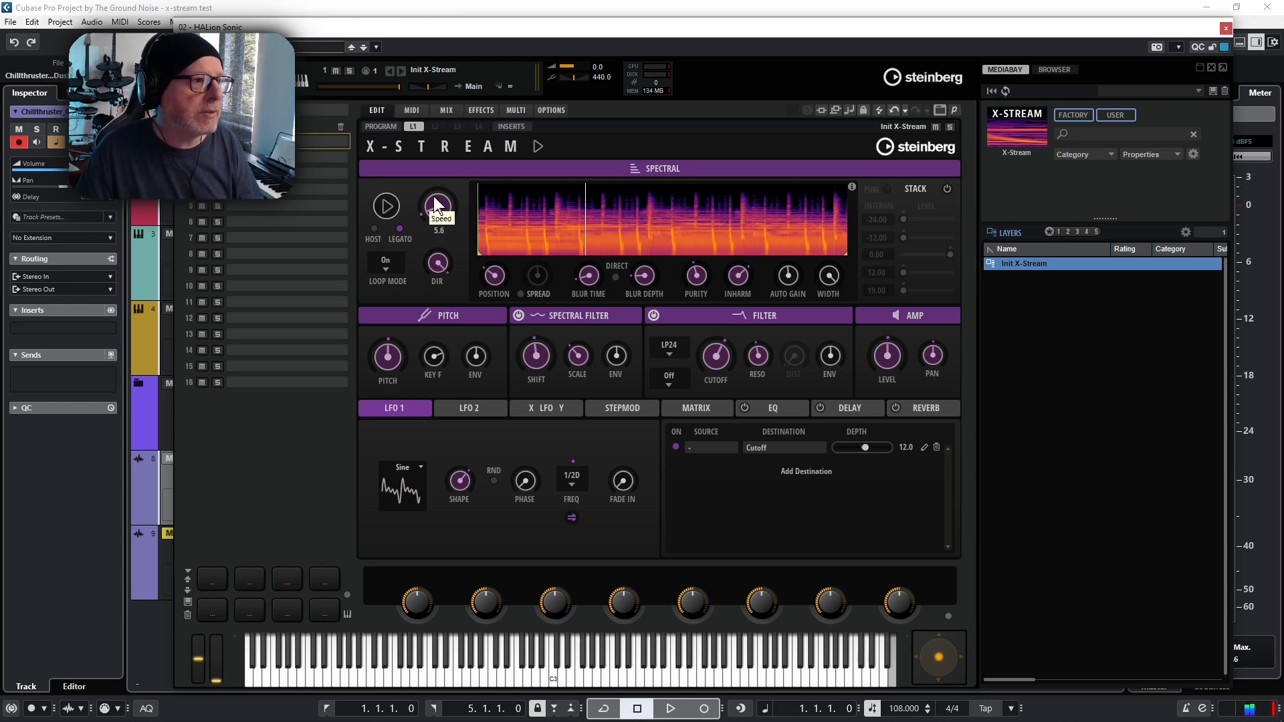
{"action": "left_click", "coordinate": [387, 206]}
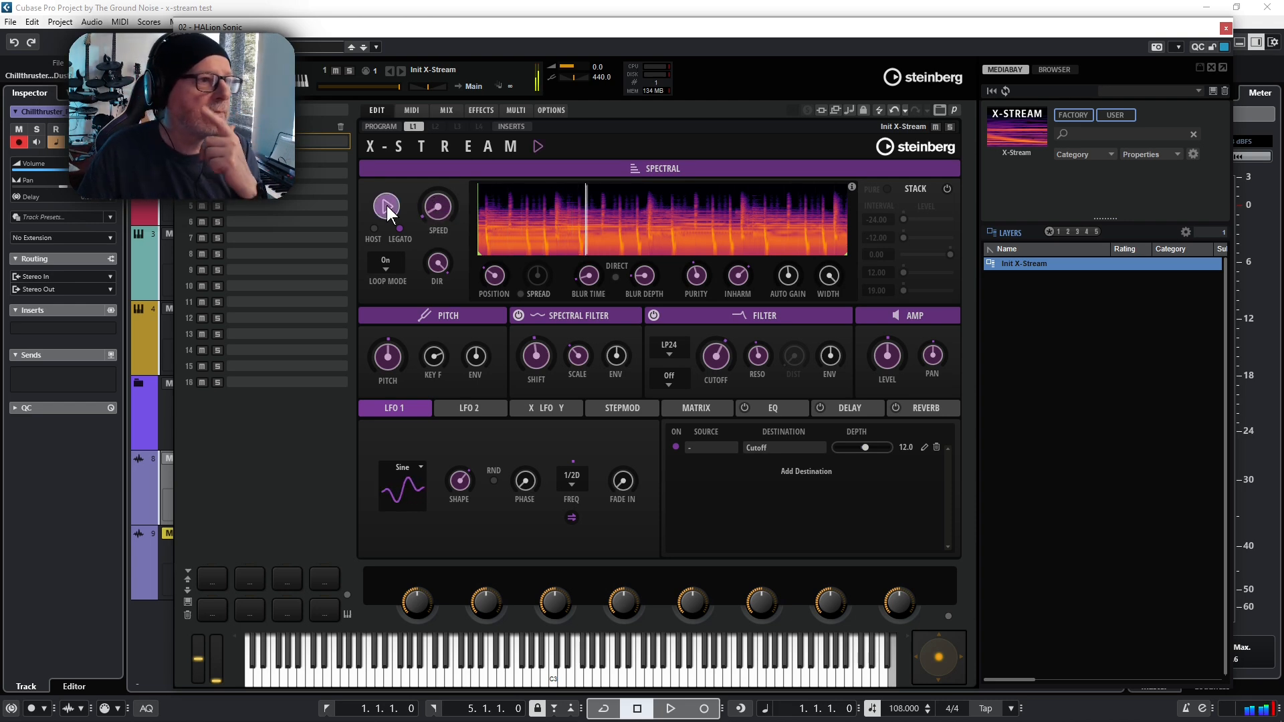
{"action": "mouse_move", "coordinate": [501, 275]}
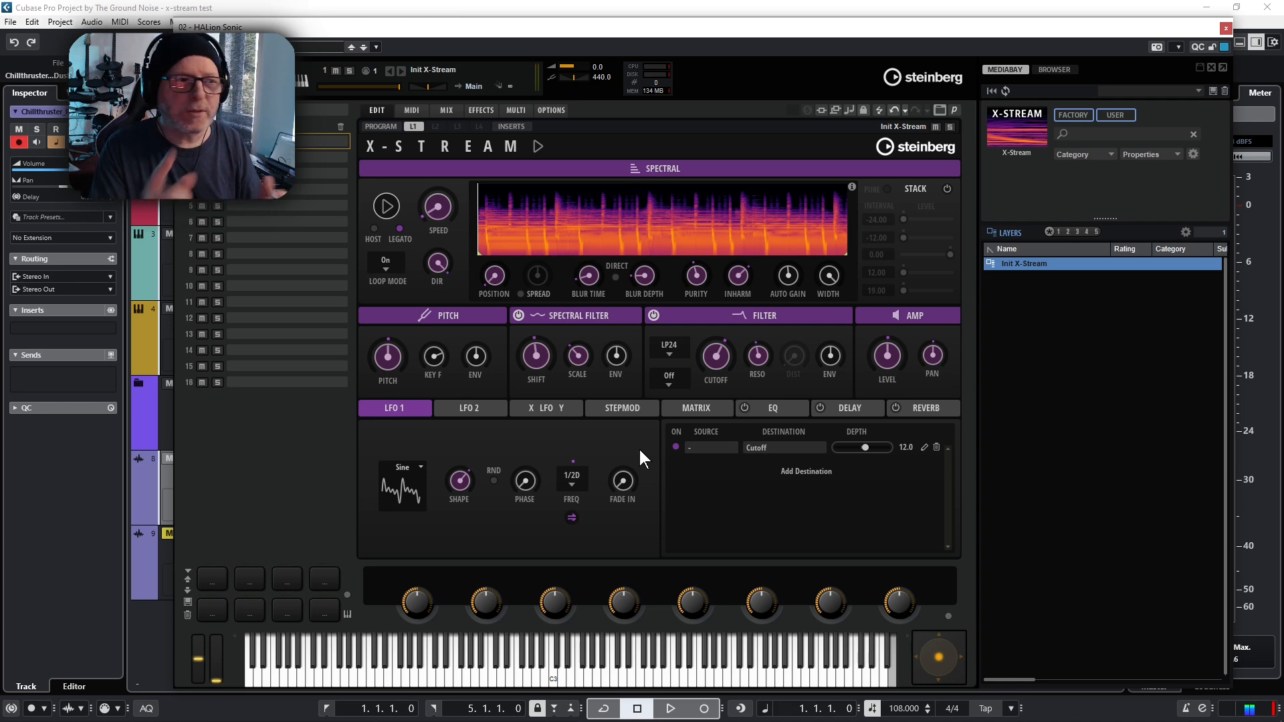
Step: Turn on the Delay effect and raise its Feedback during playback
{"action": "left_click", "coordinate": [846, 408]}
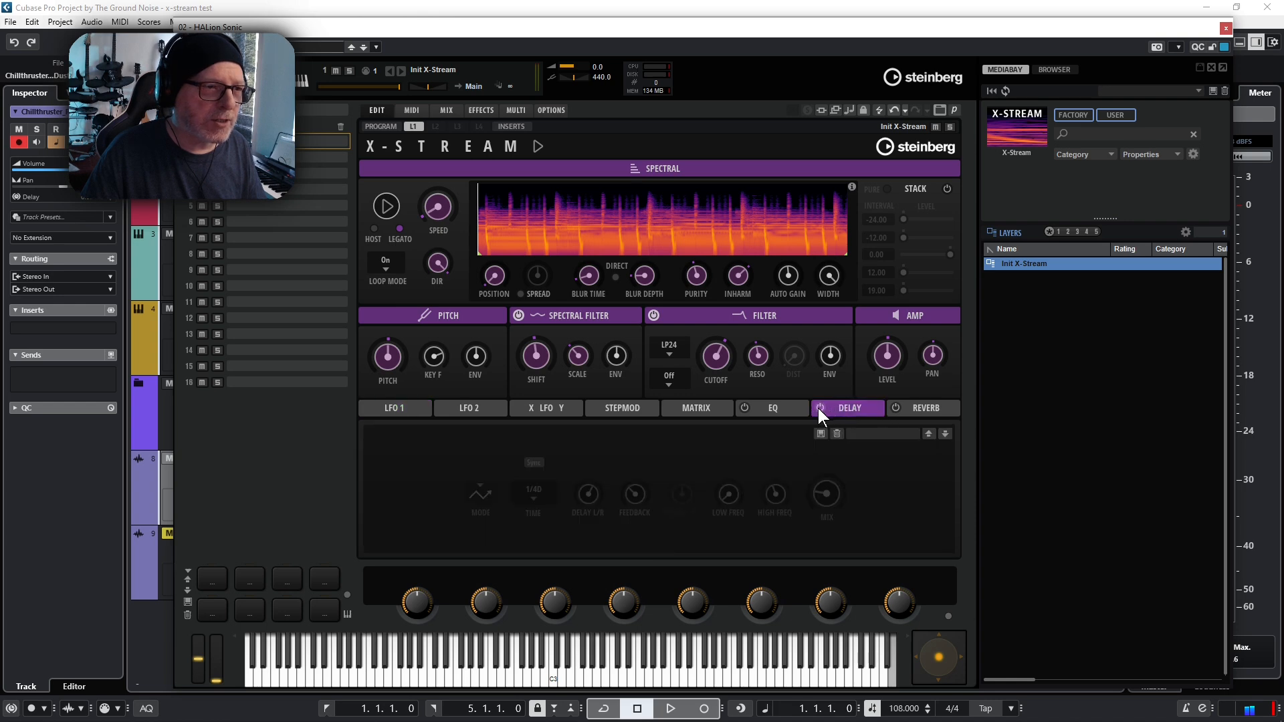
{"action": "left_click", "coordinate": [819, 408]}
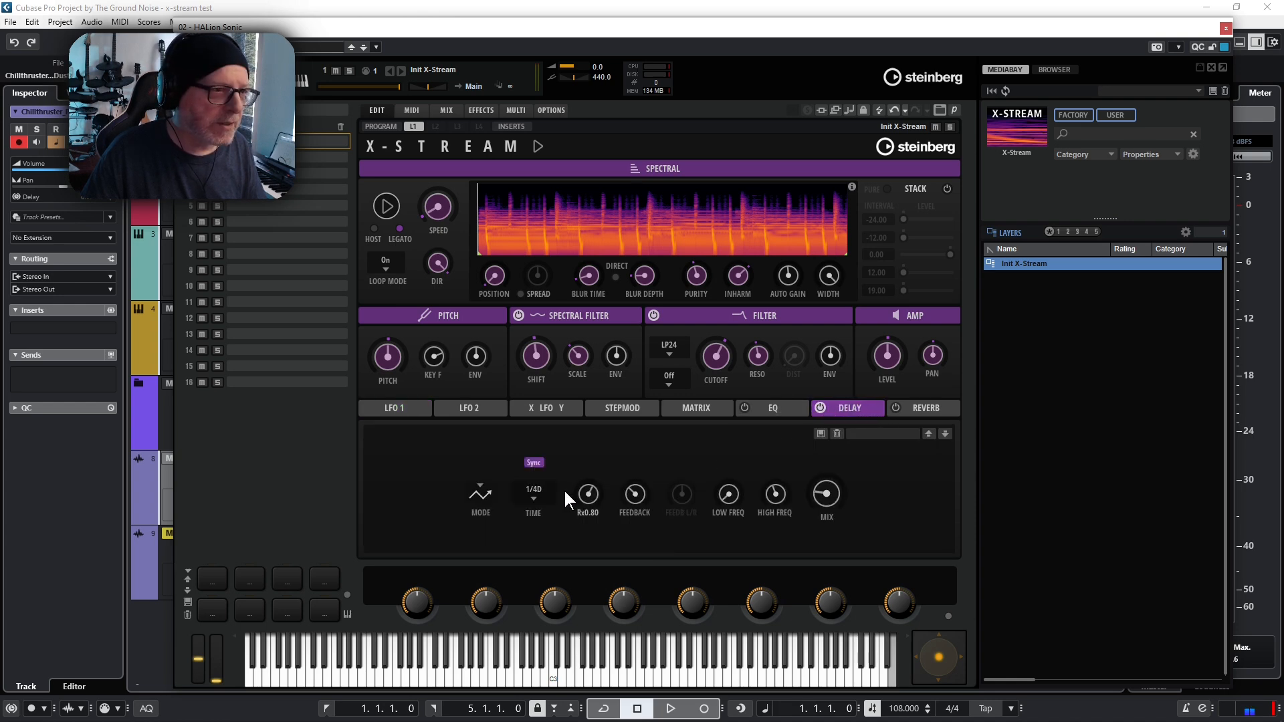
{"action": "left_click", "coordinate": [387, 208]}
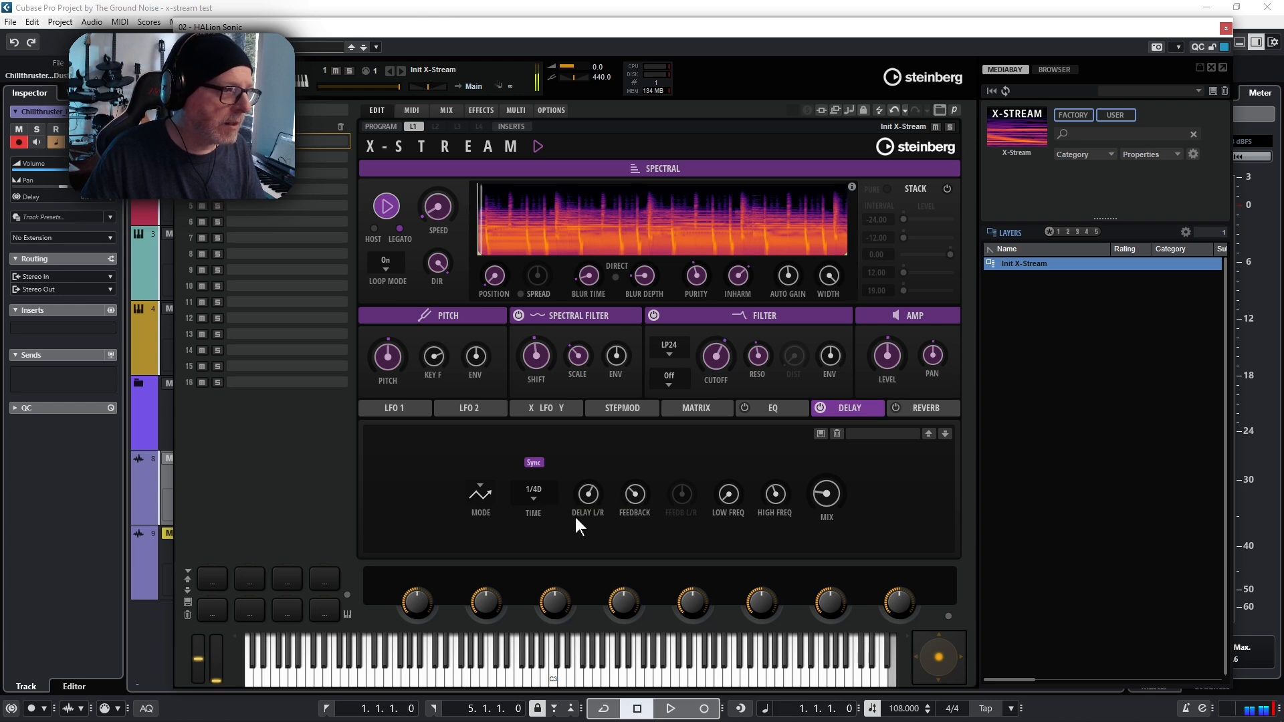
{"action": "left_click_drag", "start_coordinate": [636, 492], "coordinate": [646, 475]}
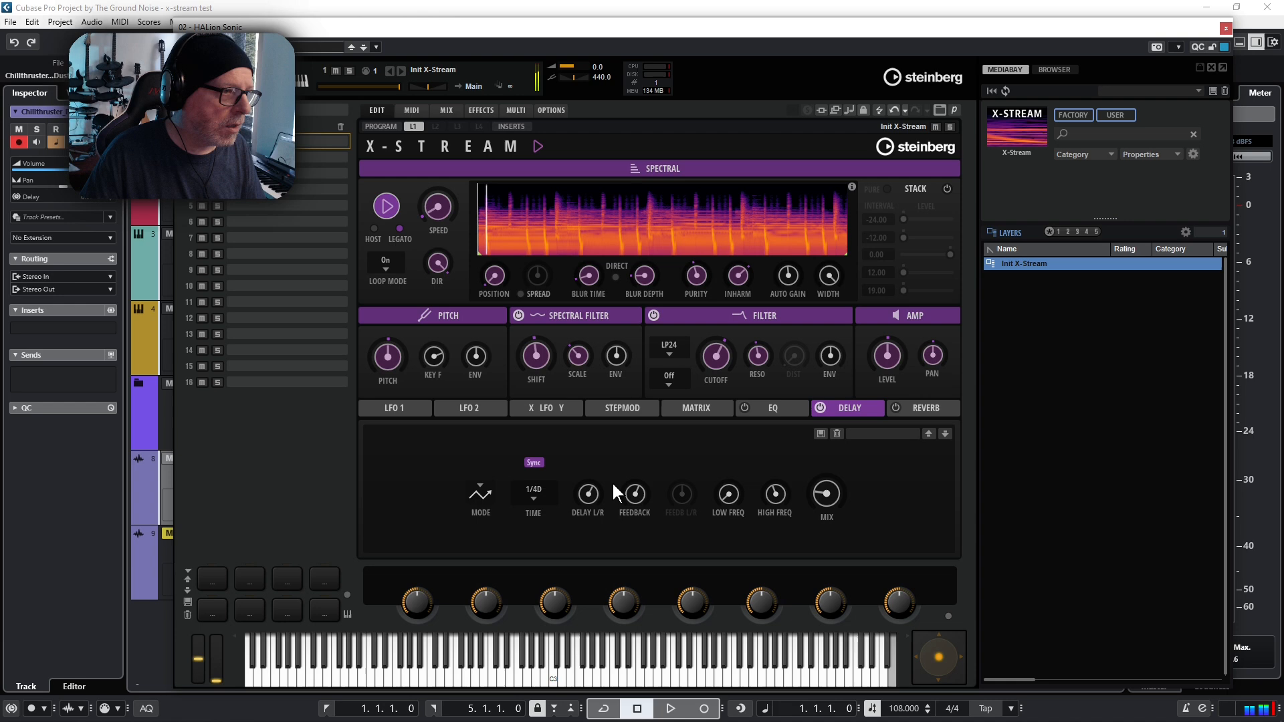
Step: Set the delay time to a 1/2 note, listen to it, and stop playback
{"action": "left_click", "coordinate": [535, 496]}
{"action": "mouse_move", "coordinate": [575, 487]}
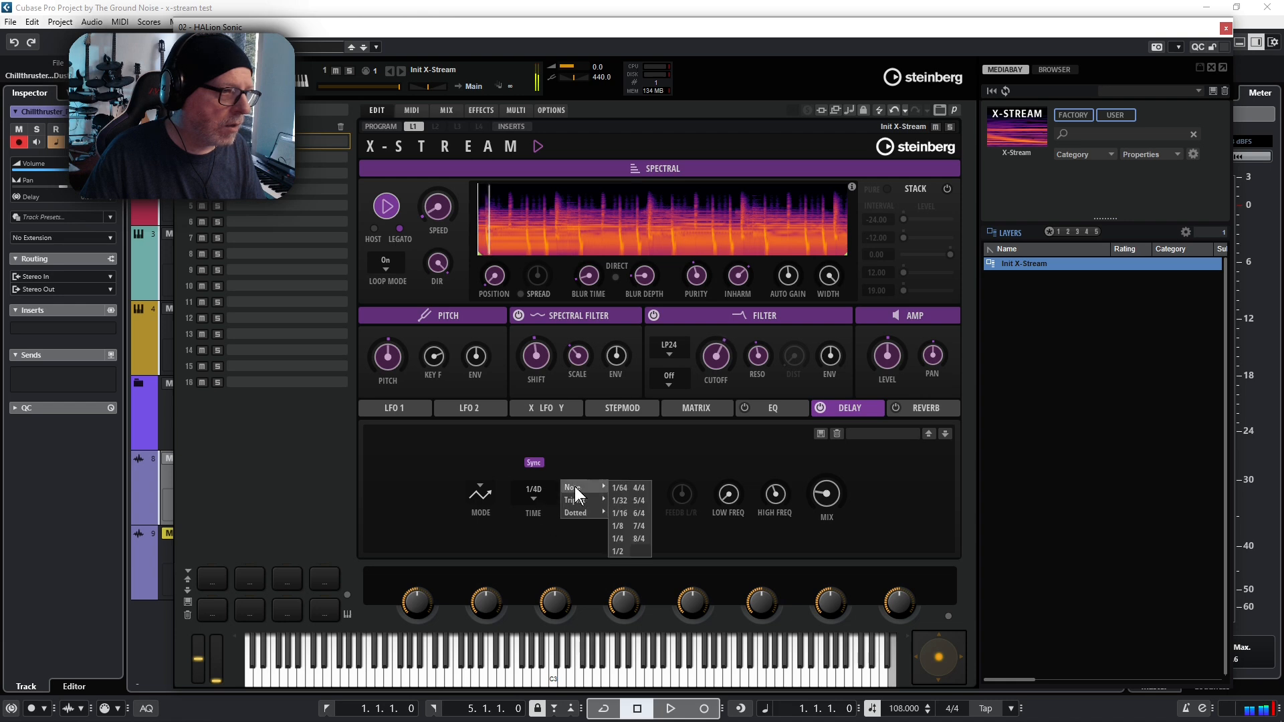
{"action": "left_click", "coordinate": [612, 543]}
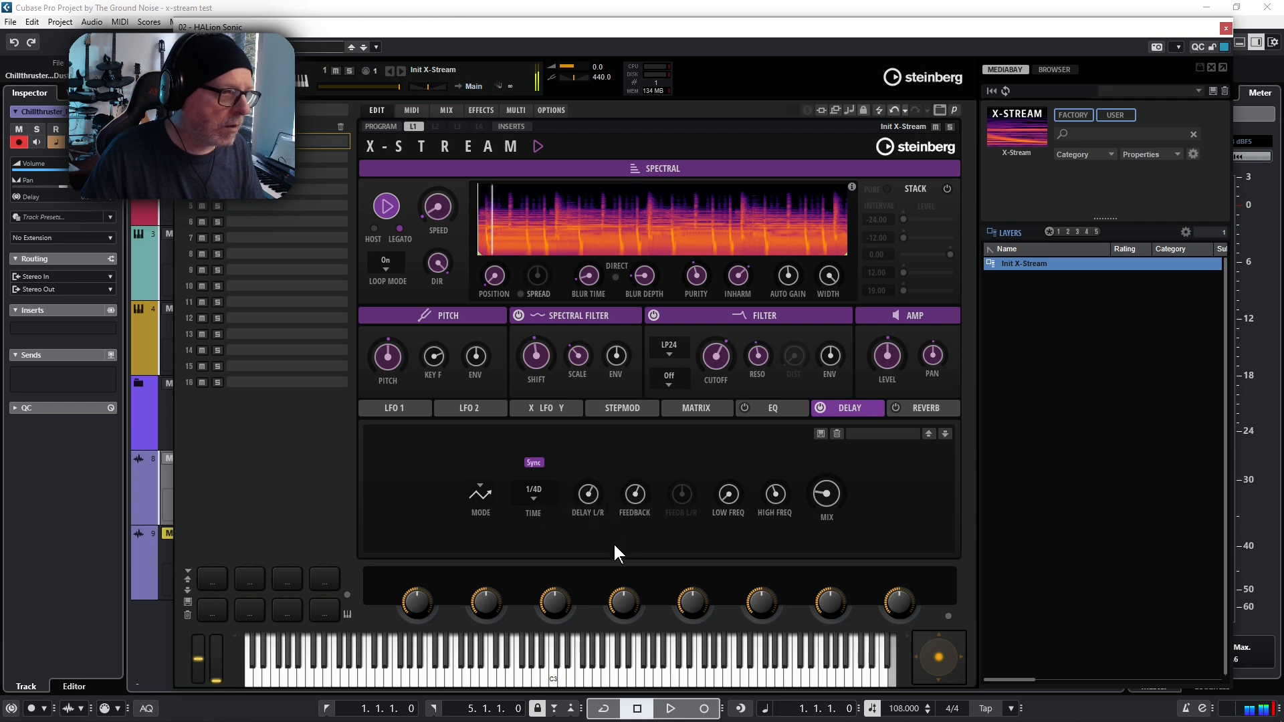
{"action": "left_click", "coordinate": [535, 487]}
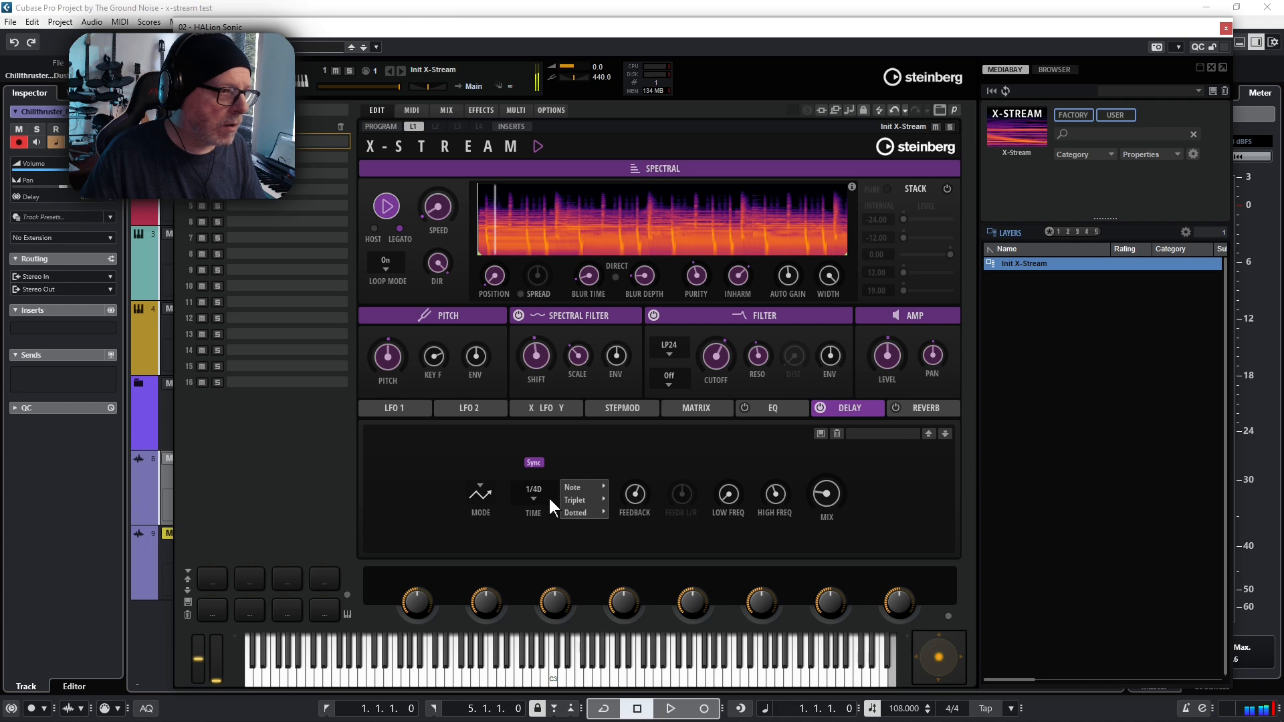
{"action": "mouse_move", "coordinate": [581, 487]}
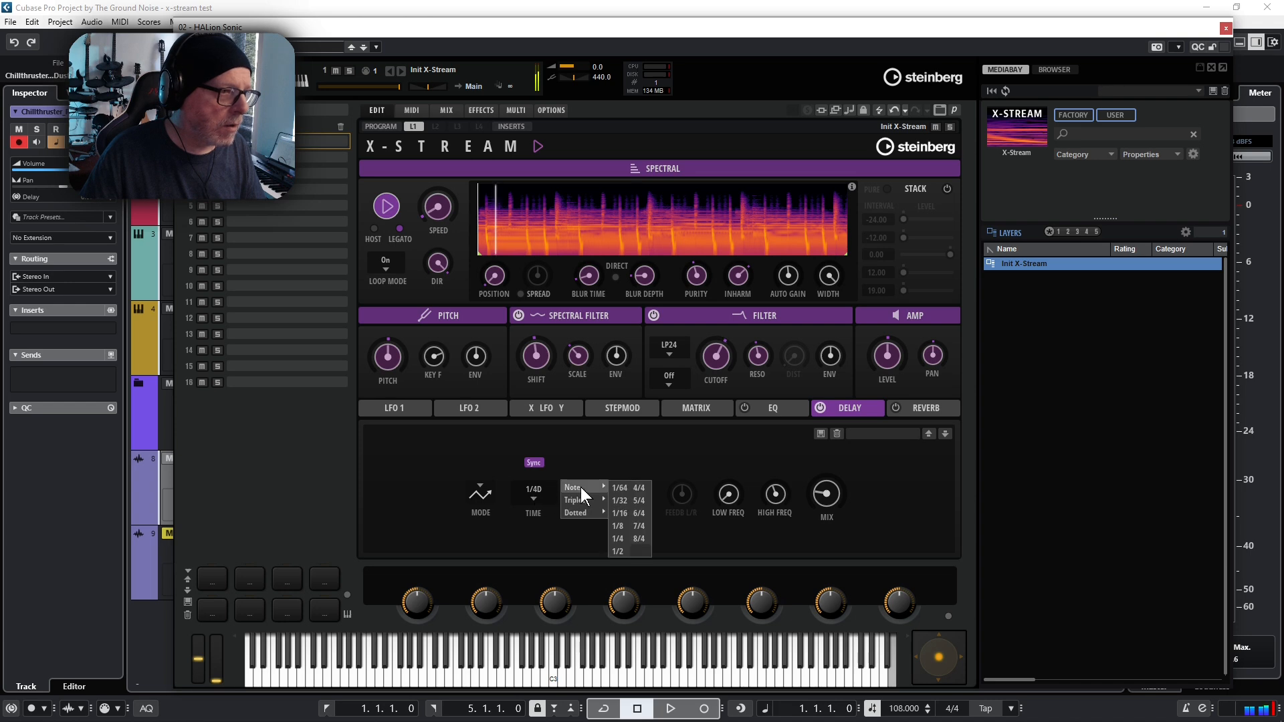
{"action": "left_click", "coordinate": [618, 551]}
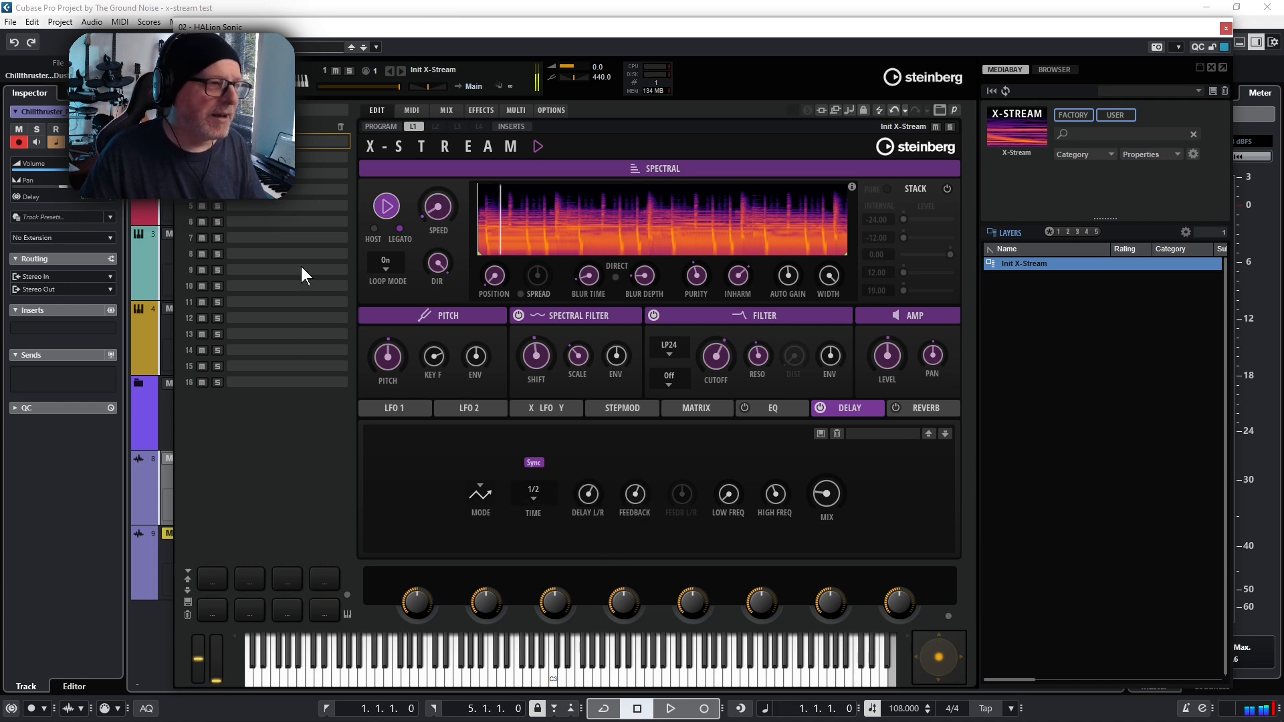
{"action": "left_click", "coordinate": [399, 202]}
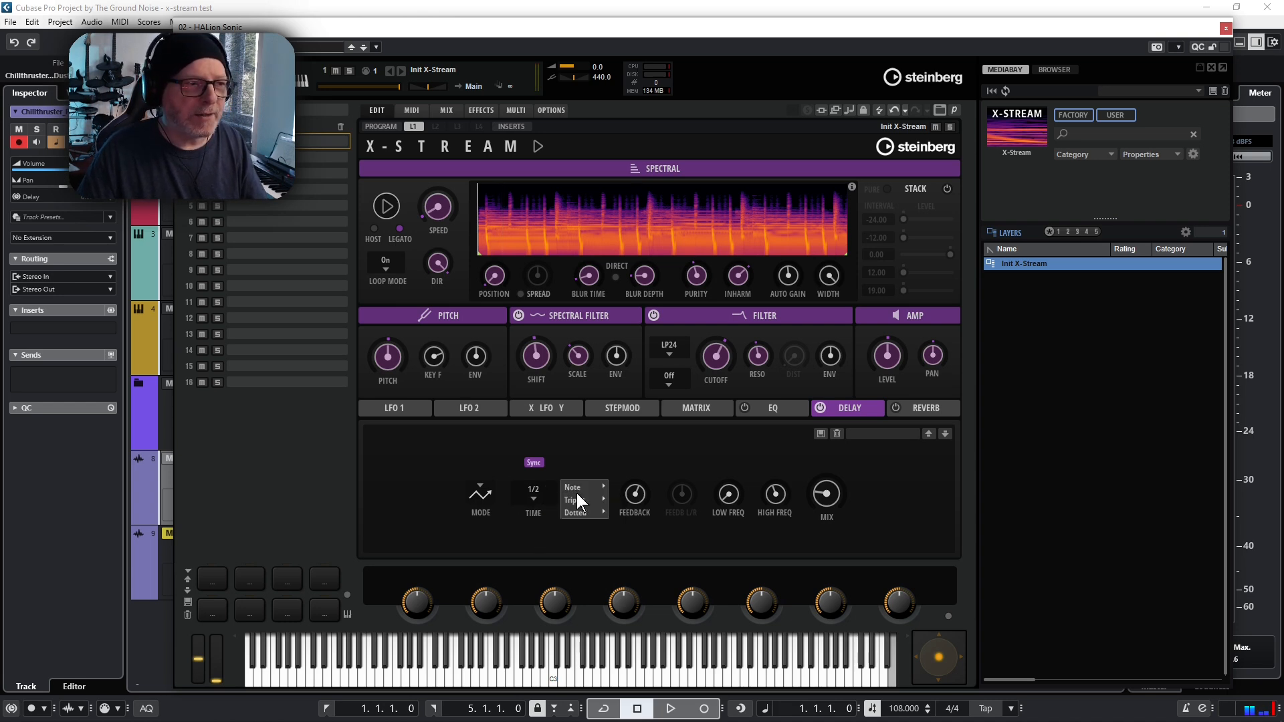
Step: Set the delay time to a 1/1 triplet and restart playback
{"action": "left_click", "coordinate": [532, 488]}
{"action": "mouse_move", "coordinate": [575, 484]}
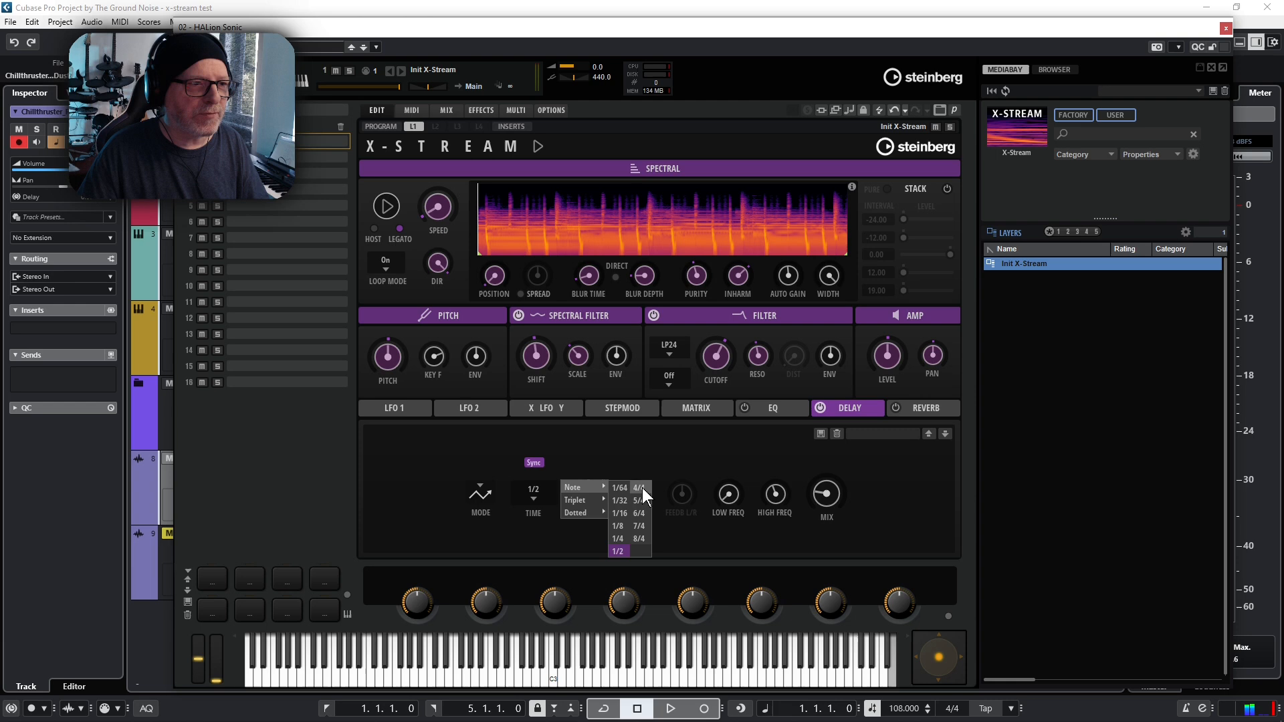
{"action": "left_click", "coordinate": [592, 498]}
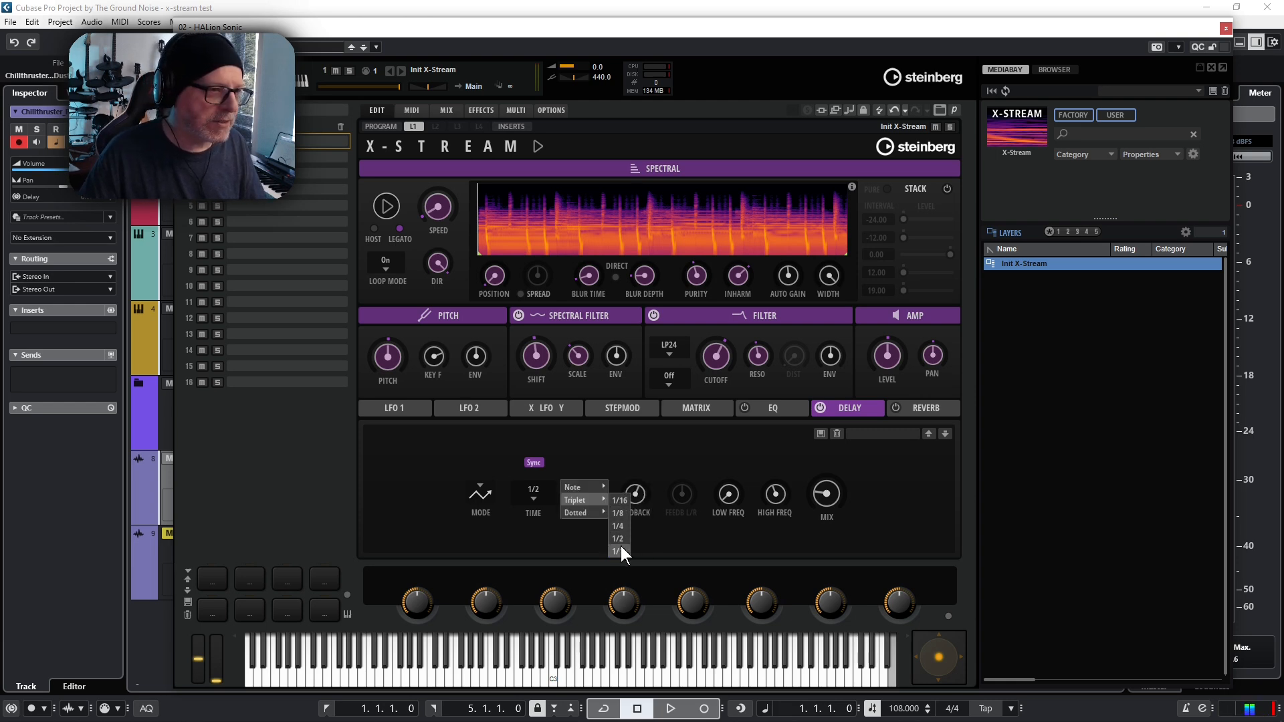
{"action": "left_click", "coordinate": [621, 551]}
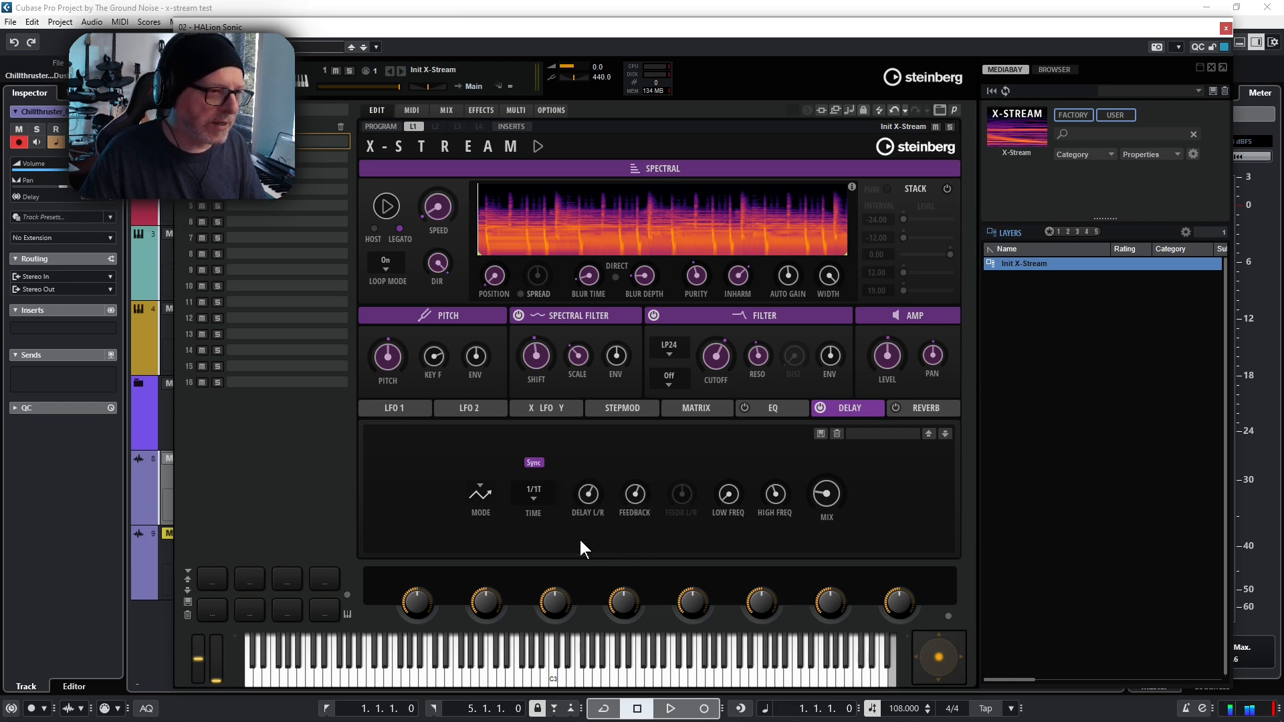
{"action": "left_click", "coordinate": [396, 194]}
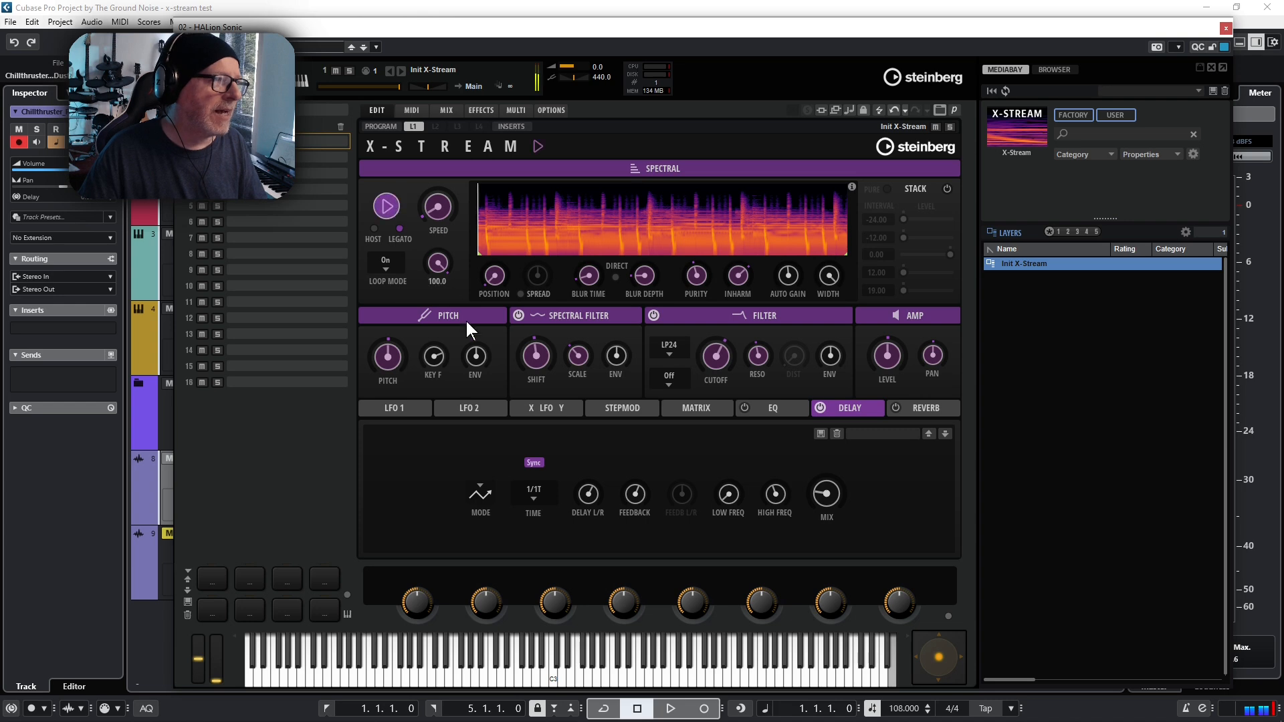
Step: Turn on the Reverb, adjust its Room Size and Mix, and set the Main Time to about 83 during playback
{"action": "left_click", "coordinate": [912, 407]}
{"action": "mouse_move", "coordinate": [835, 494]}
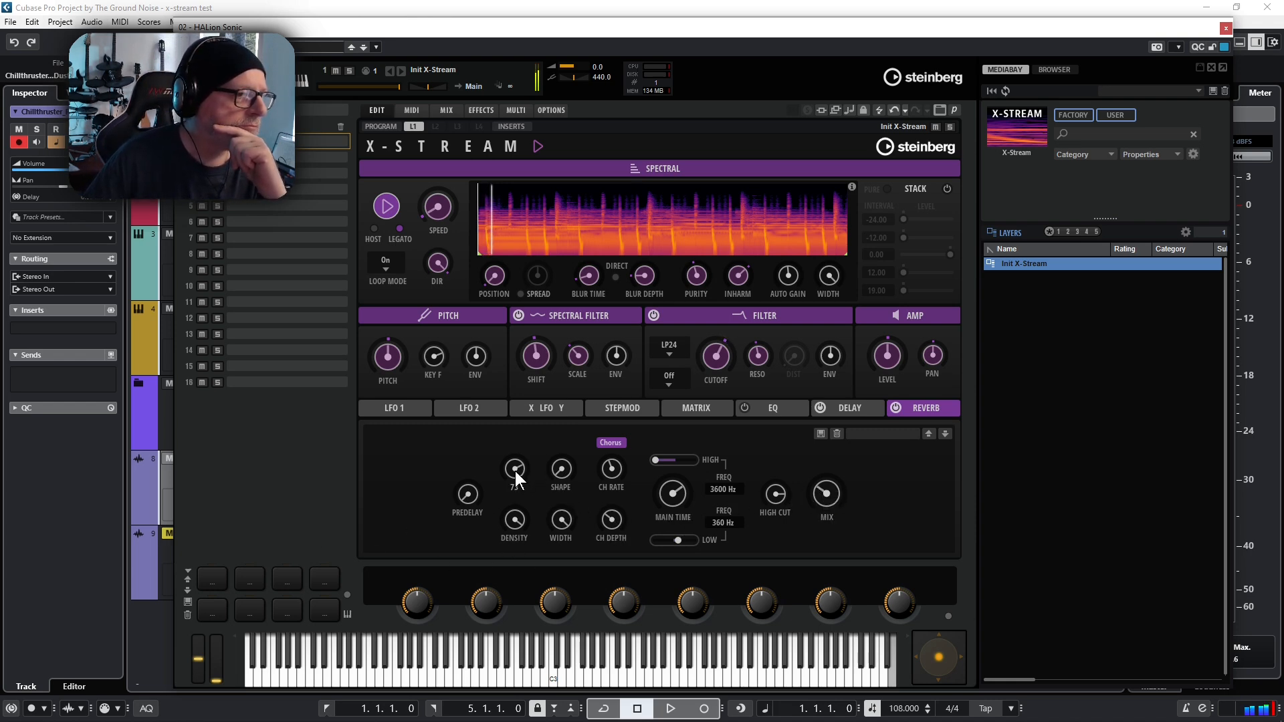
{"action": "mouse_move", "coordinate": [519, 533]}
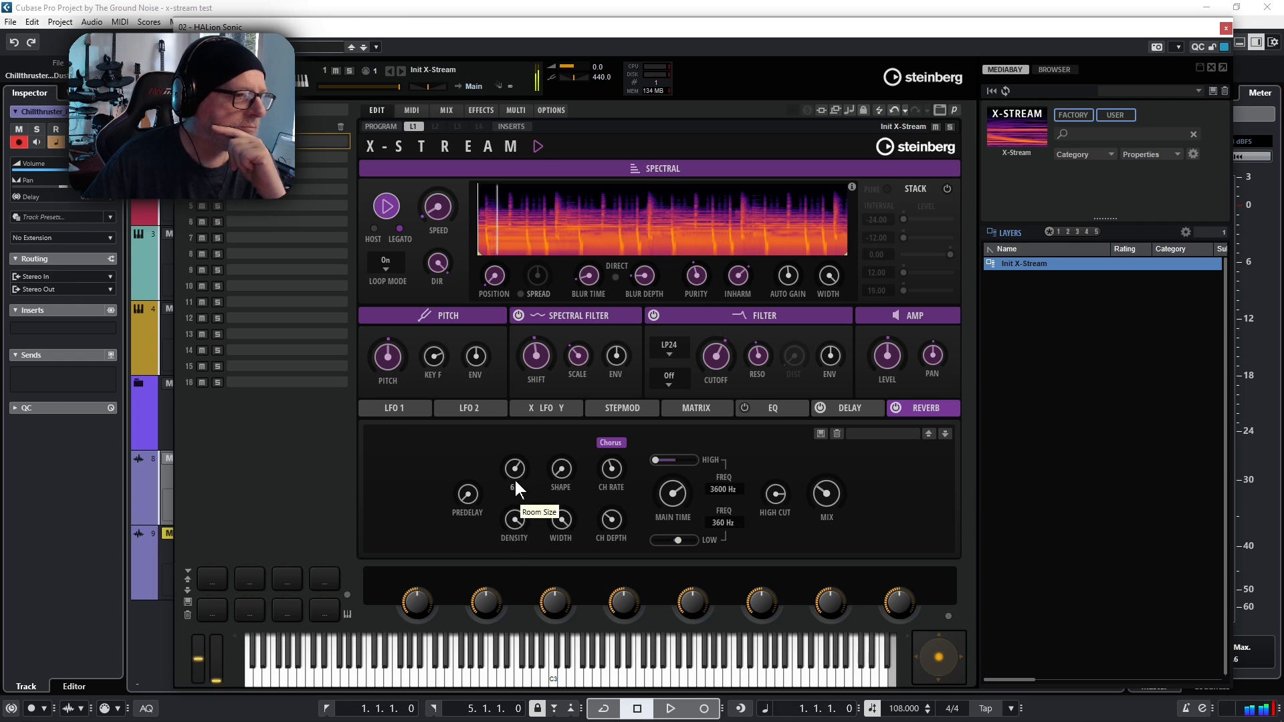
{"action": "left_click_drag", "start_coordinate": [680, 493], "coordinate": [674, 489]}
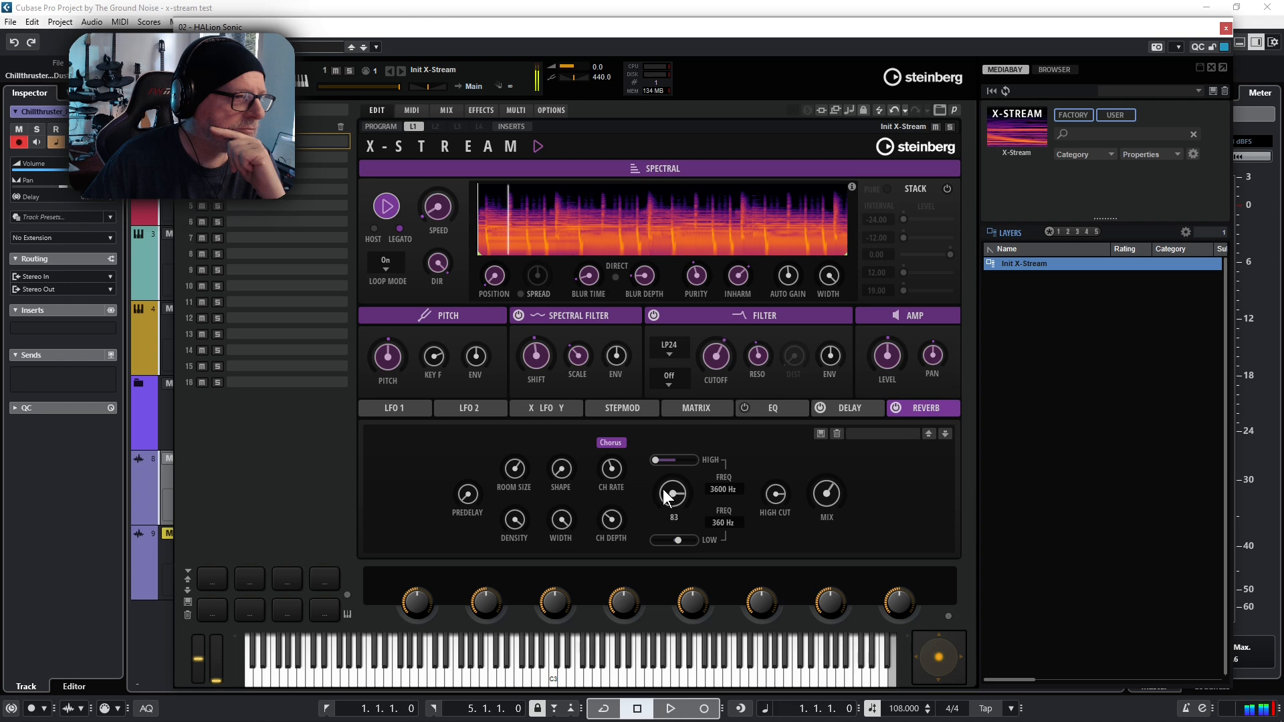
{"action": "left_click", "coordinate": [868, 408]}
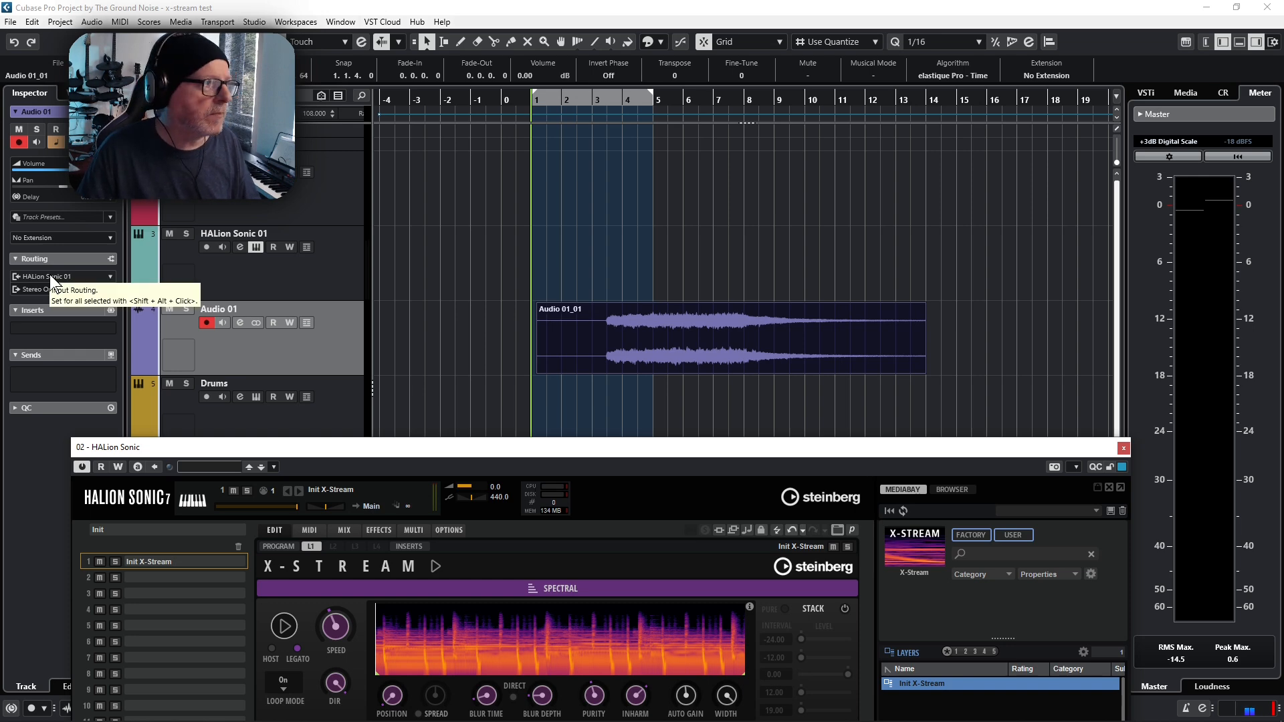
Step: Move the HALion Sonic window back up over the project's track area
{"action": "left_click_drag", "start_coordinate": [346, 450], "coordinate": [355, 434]}
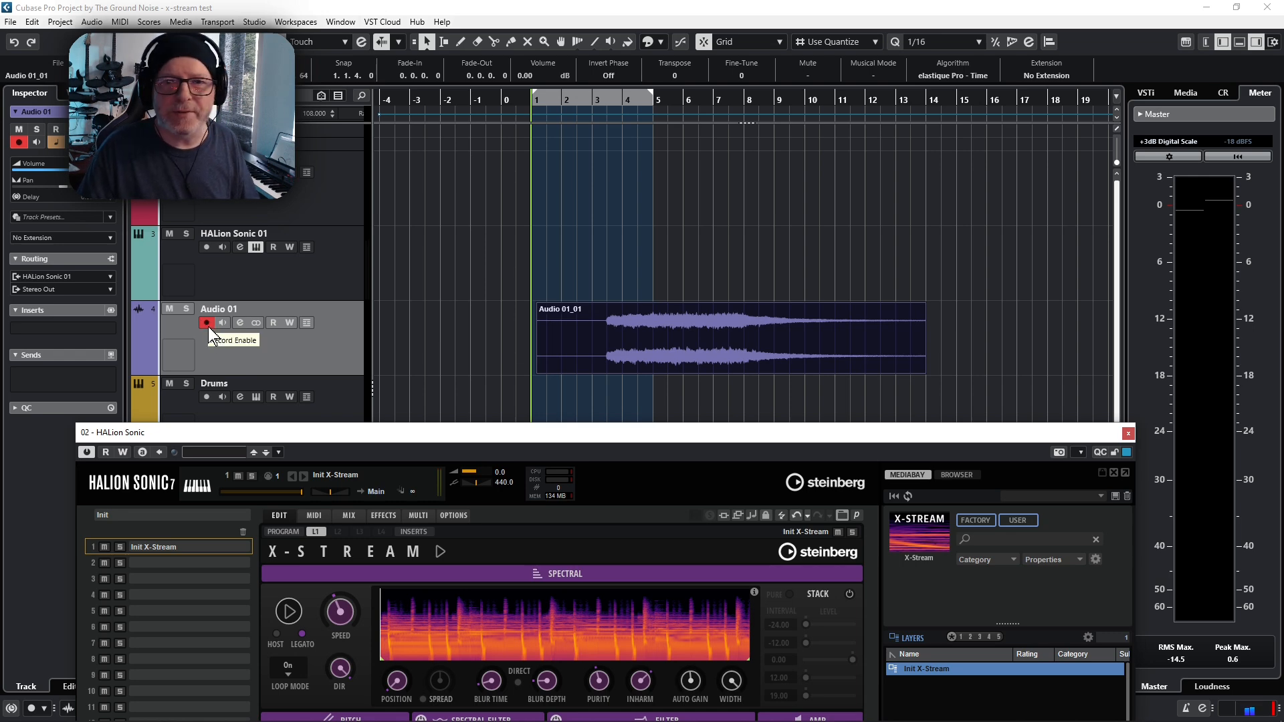
{"action": "left_click_drag", "start_coordinate": [399, 431], "coordinate": [439, 82]}
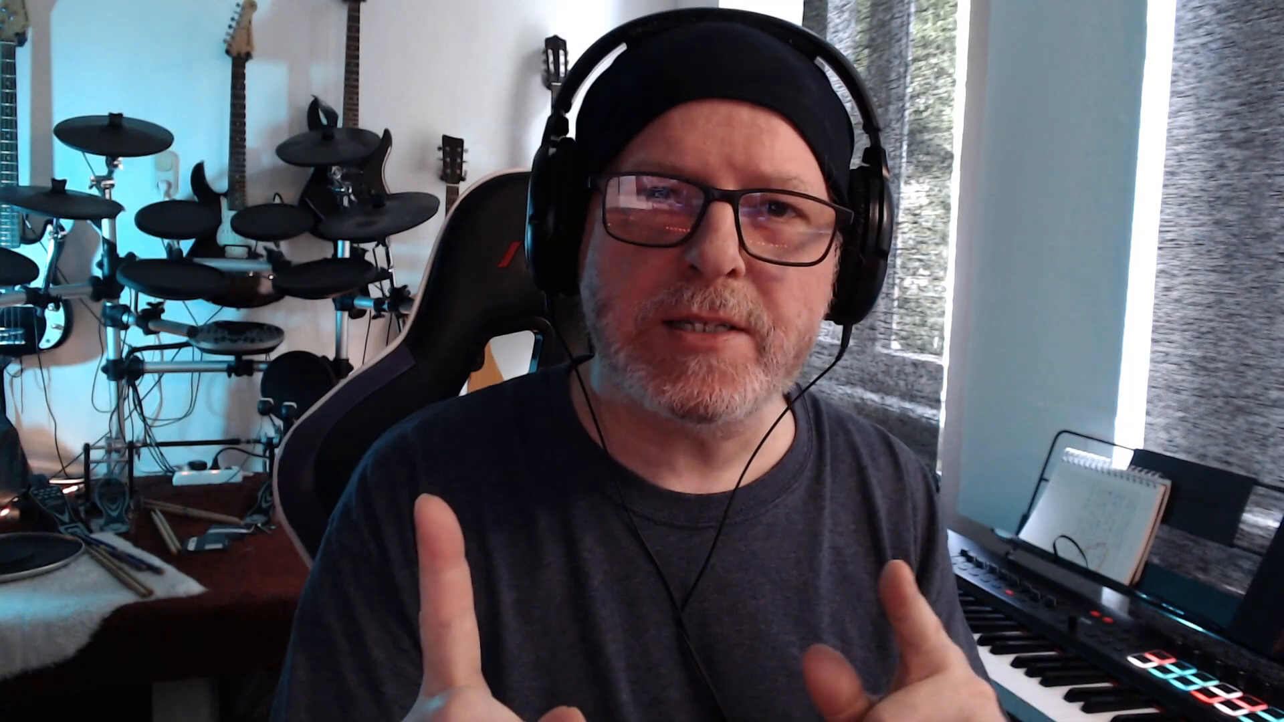